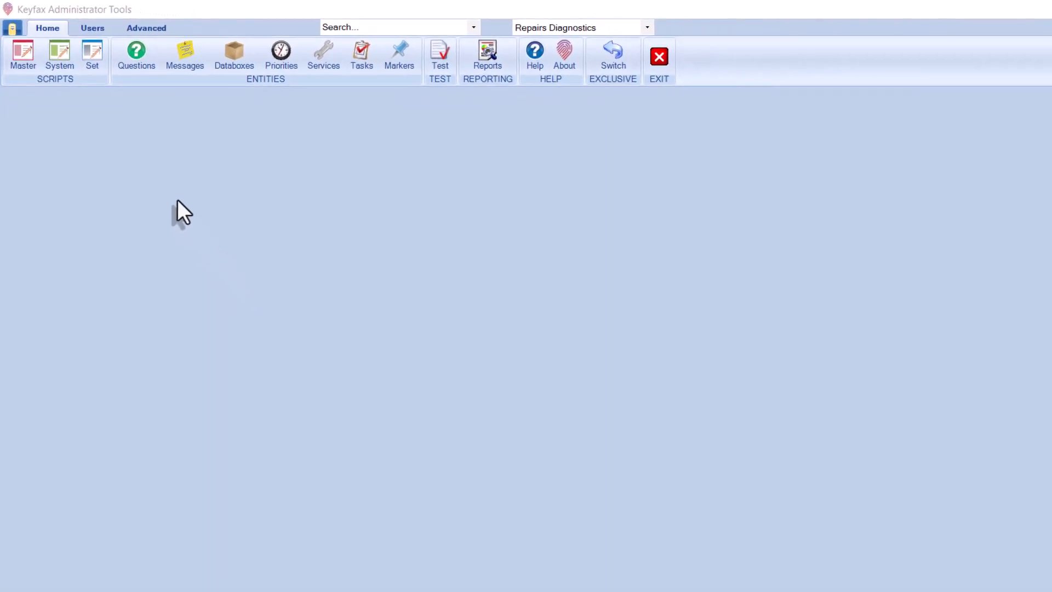
Open the Questions editor from the Home ribbon
{"action": "left_click", "coordinate": [119, 51]}
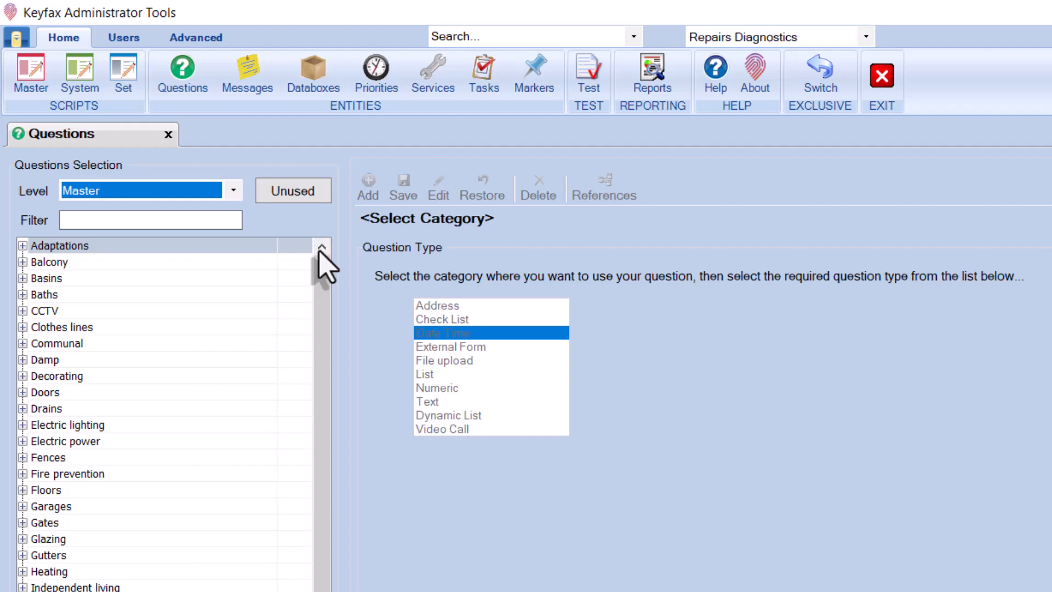
Add a Text question under Basins worded 'What is the problem?' for admin and operator display, then save
{"action": "left_click", "coordinate": [48, 283]}
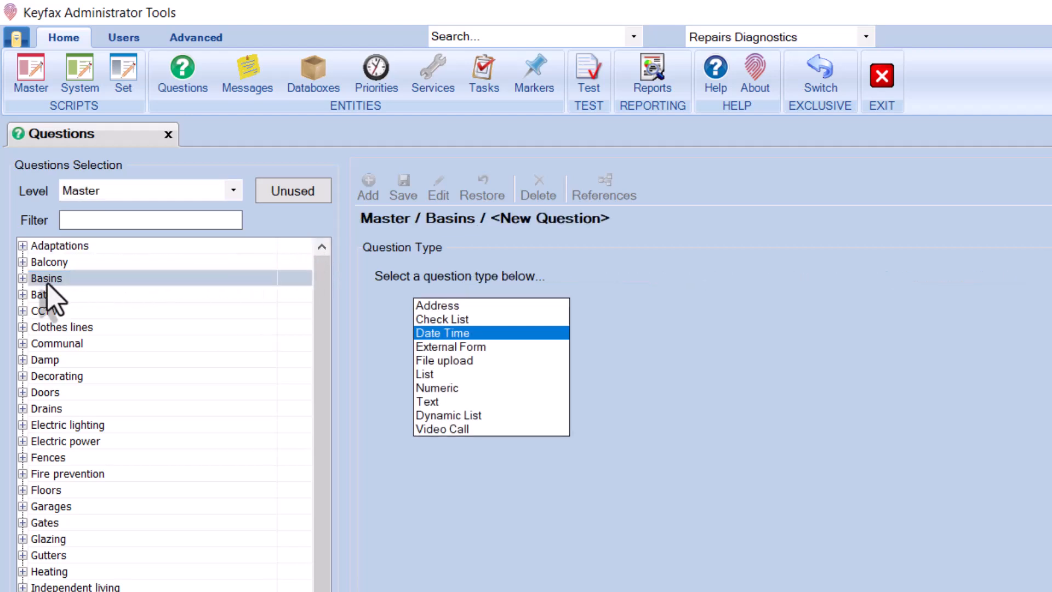
{"action": "left_click", "coordinate": [475, 306]}
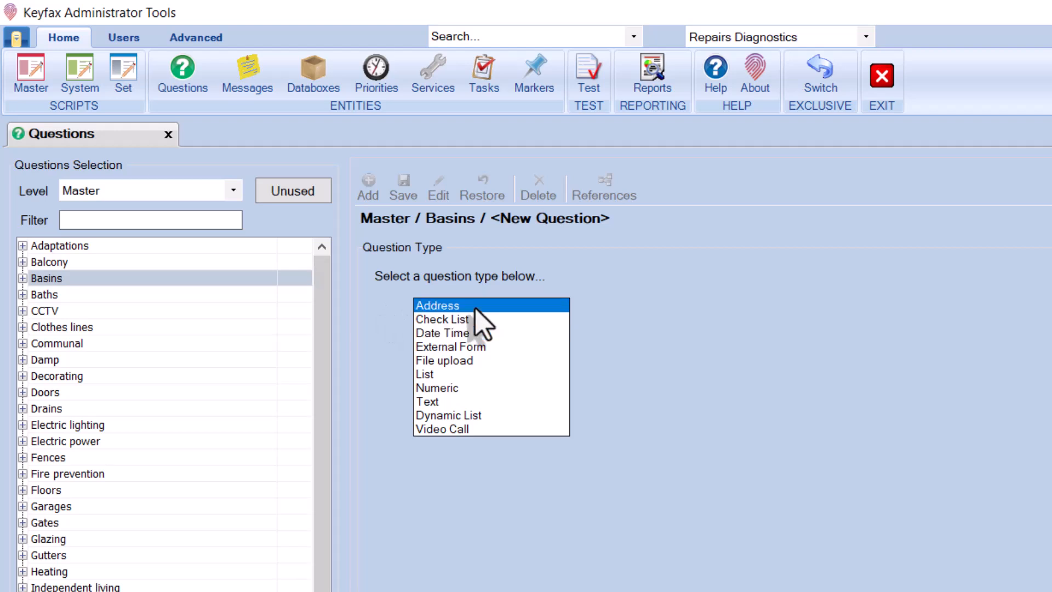
{"action": "left_click_drag", "start_coordinate": [475, 309], "coordinate": [470, 404]}
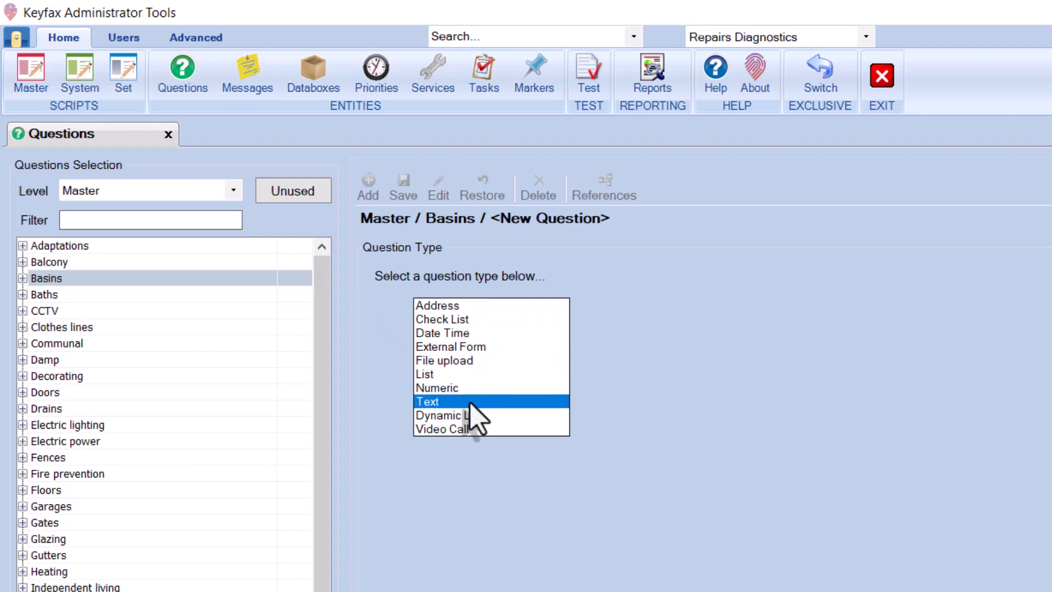
{"action": "double_click", "coordinate": [470, 404]}
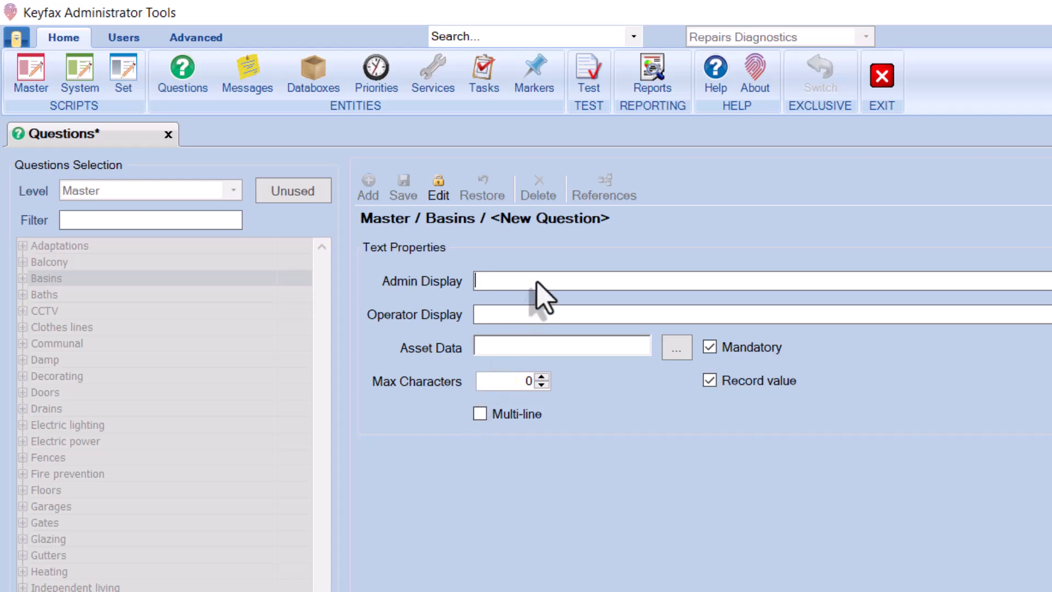
{"action": "type", "text": "What is the problem?"}
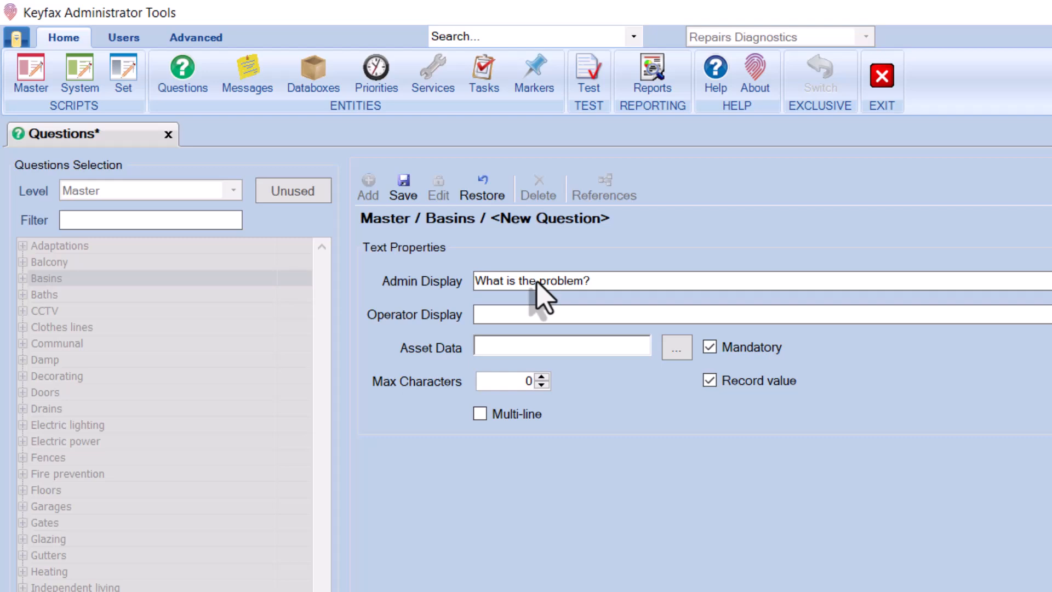
{"action": "left_click", "coordinate": [597, 322]}
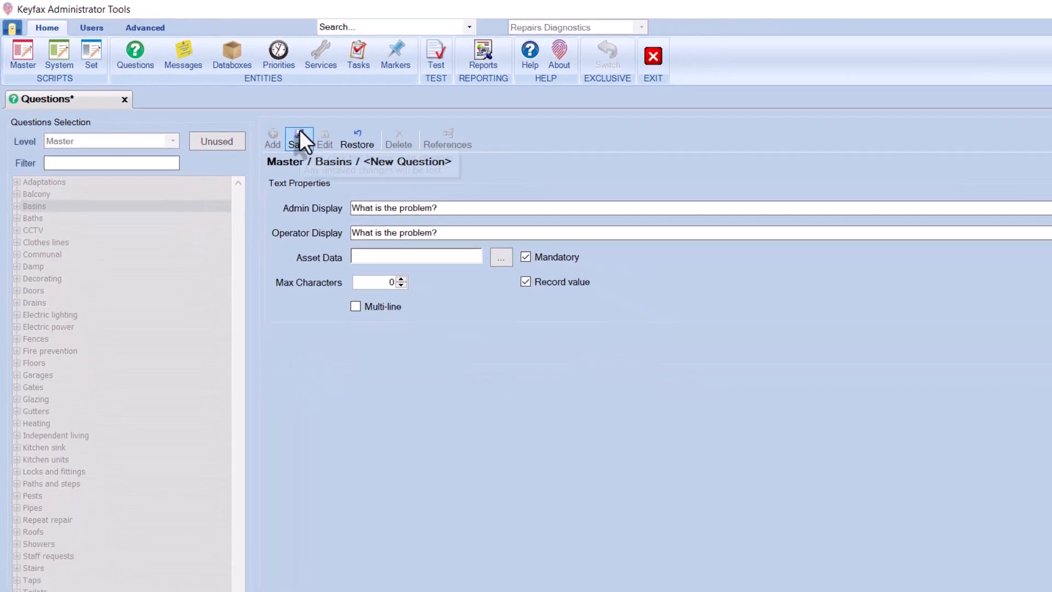
{"action": "left_click", "coordinate": [299, 131]}
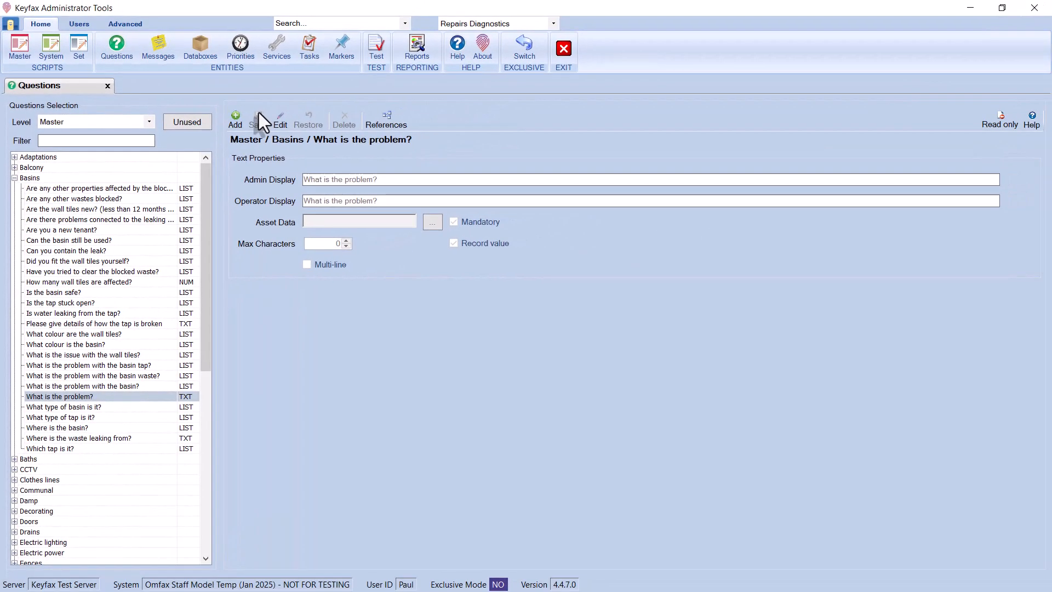
Try rewording the operator display to 'Describe t…', then restore the original 'What is the problem?' wording
{"action": "left_click", "coordinate": [277, 118]}
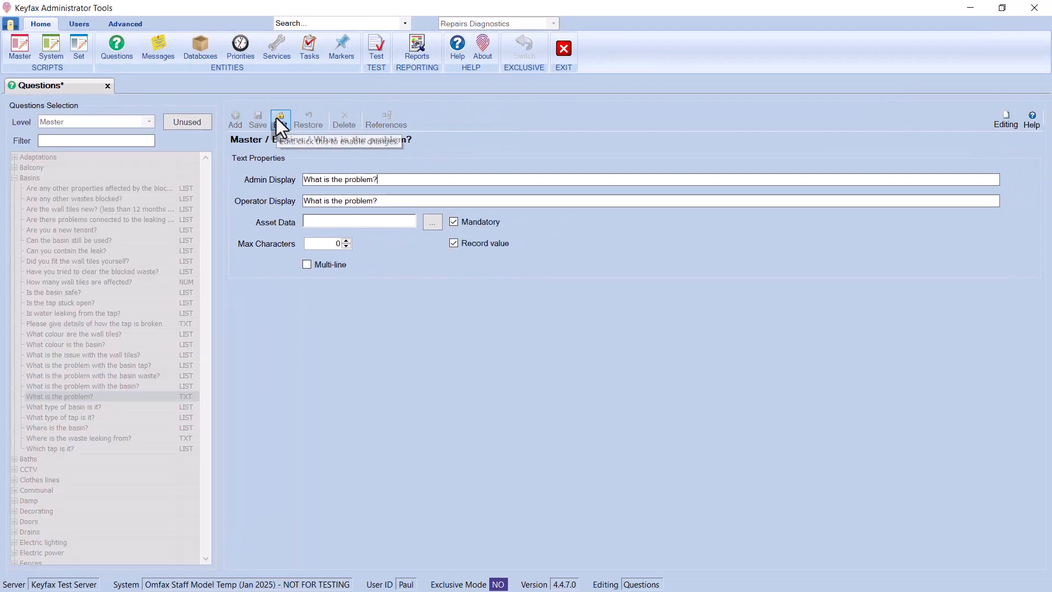
{"action": "type", "text": "Describe t"}
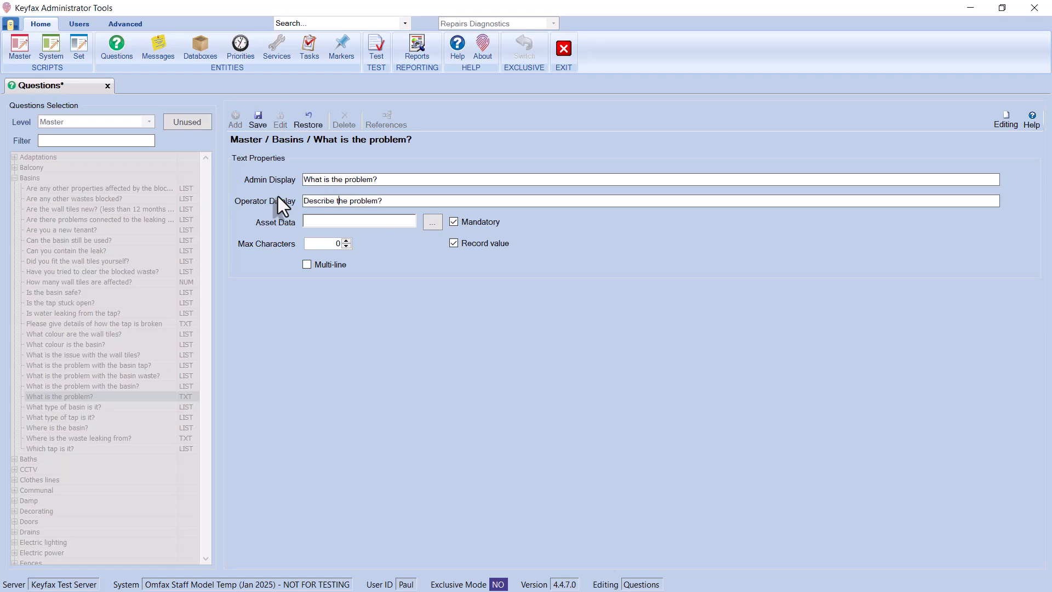
{"action": "left_click", "coordinate": [301, 118]}
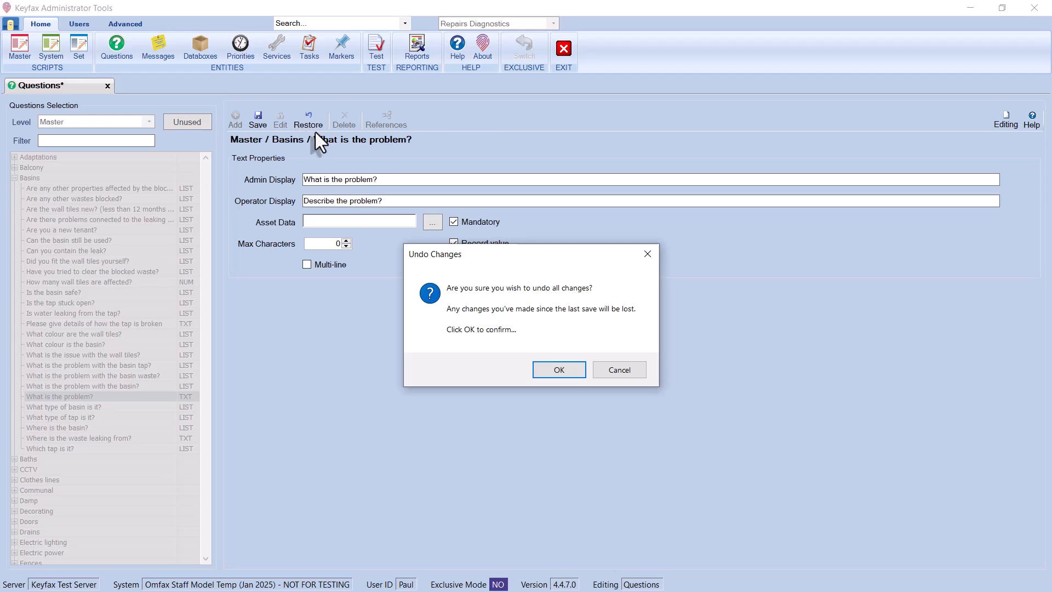
{"action": "left_click", "coordinate": [559, 370]}
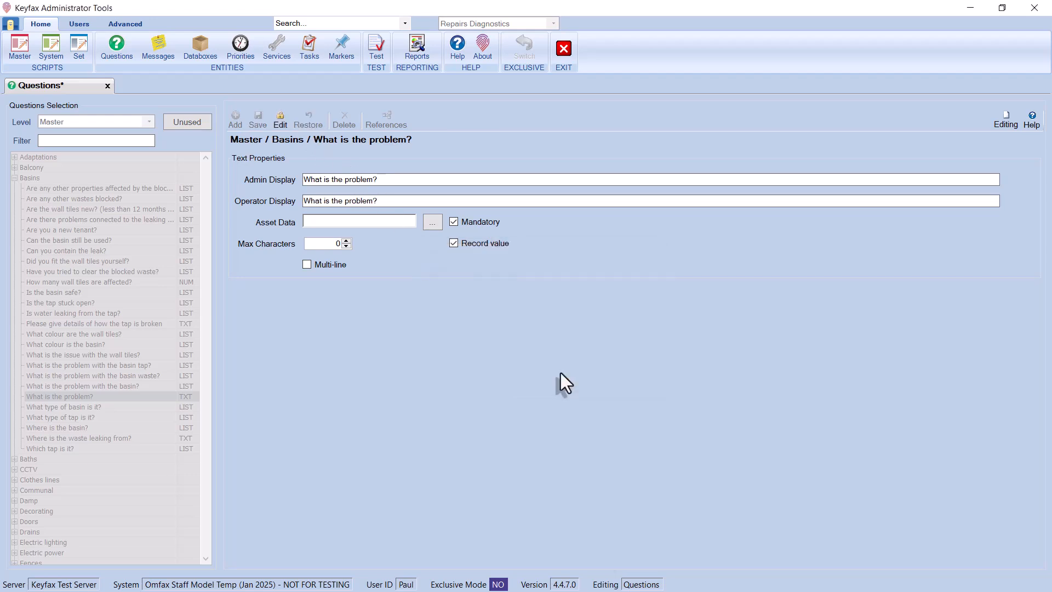
Filter questions by 'typ', select 'What type of basin is it?' and review its two script references
{"action": "left_click", "coordinate": [279, 119]}
{"action": "left_click", "coordinate": [141, 141]}
{"action": "type", "text": "typ"}
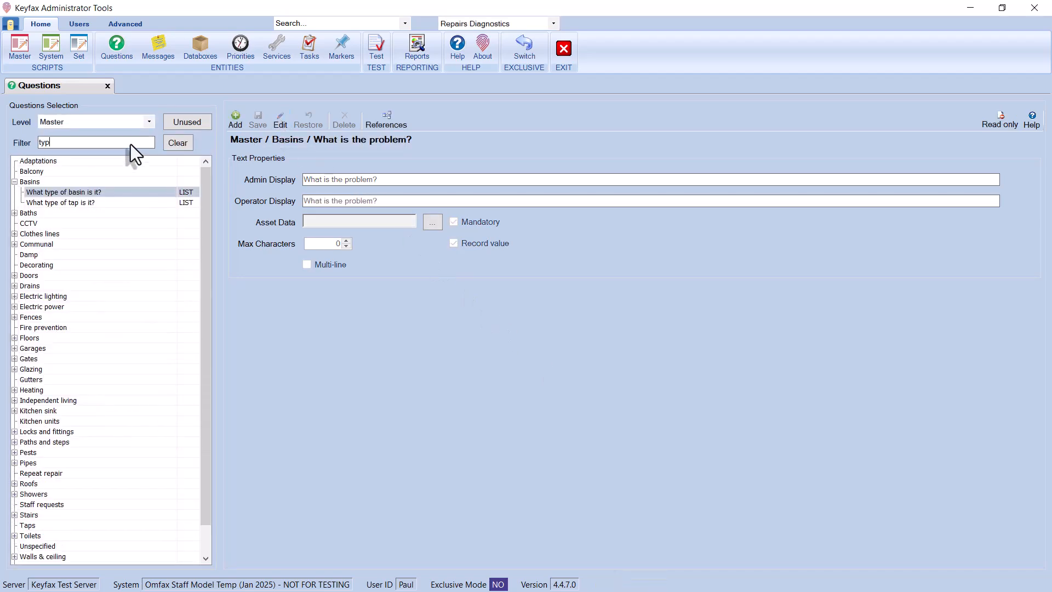
{"action": "left_click", "coordinate": [162, 189]}
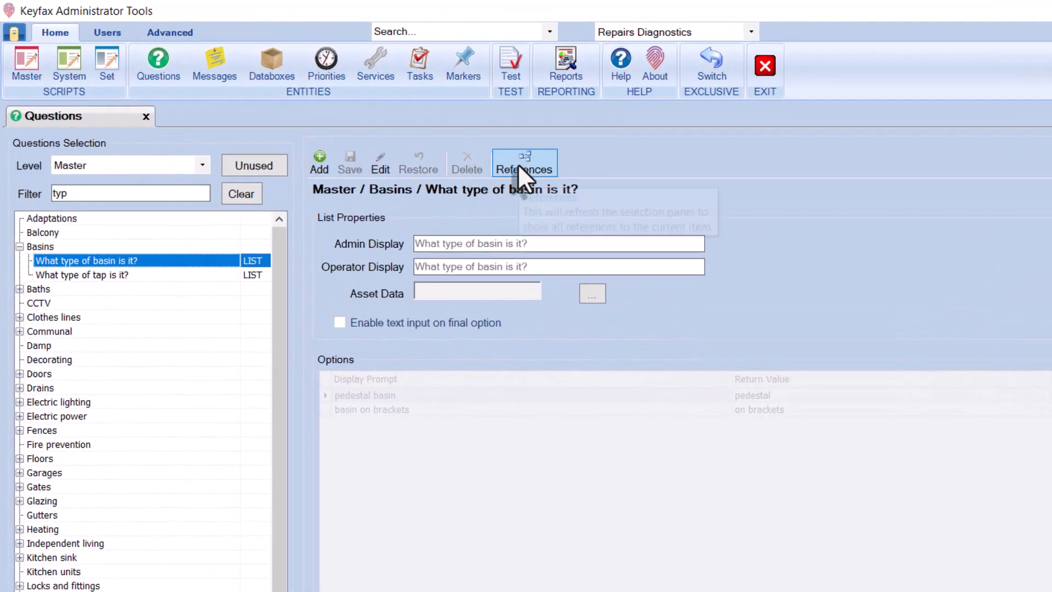
{"action": "left_click", "coordinate": [418, 132]}
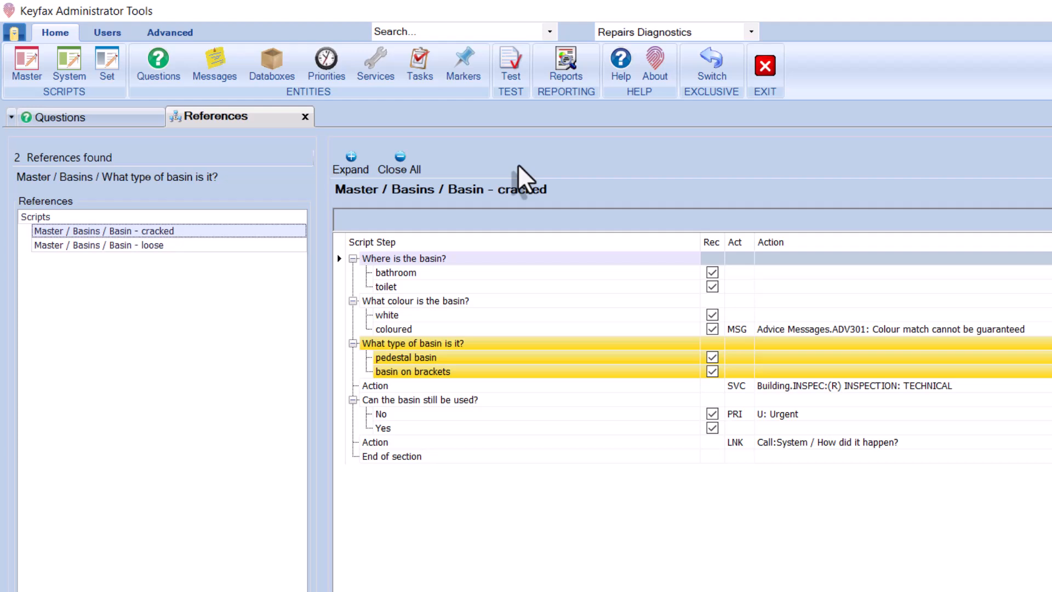
{"action": "left_click", "coordinate": [302, 118]}
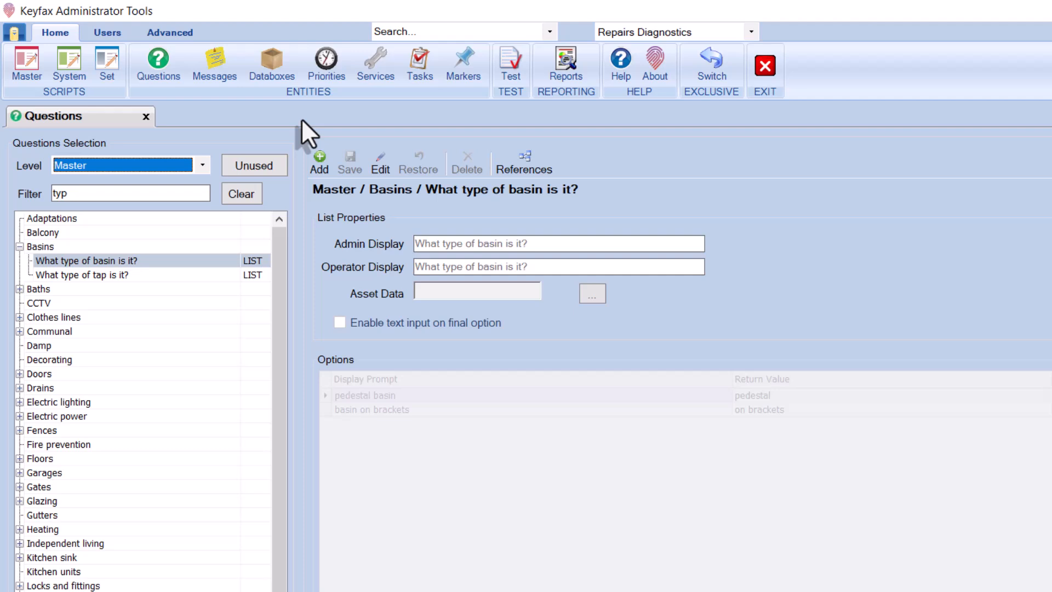
Filter the questions by 'problem', then clear the filter to list all Basins questions
{"action": "left_click", "coordinate": [98, 192]}
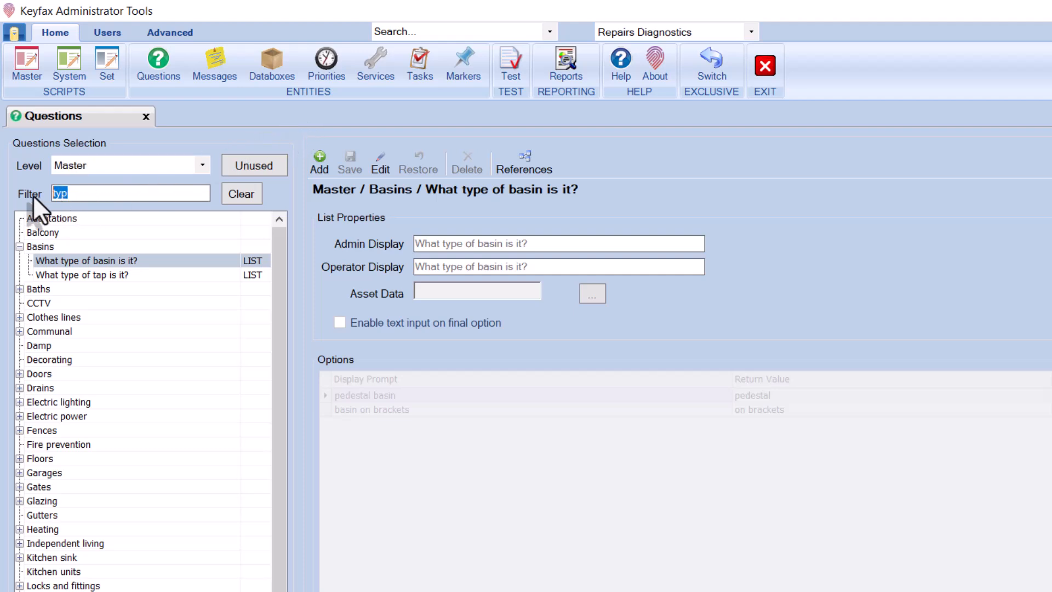
{"action": "type", "text": "problem"}
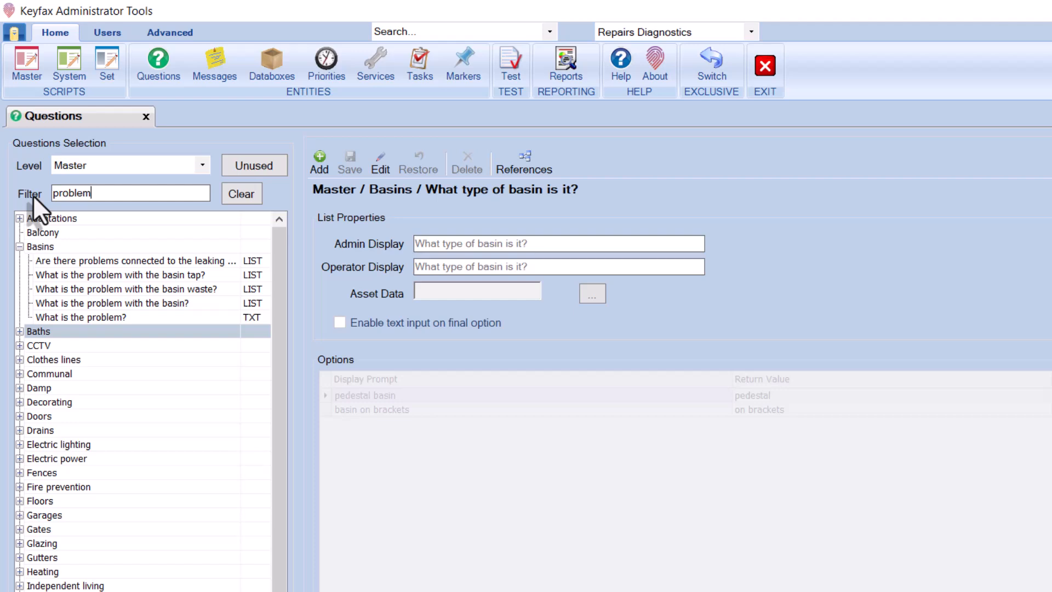
{"action": "left_click", "coordinate": [235, 202]}
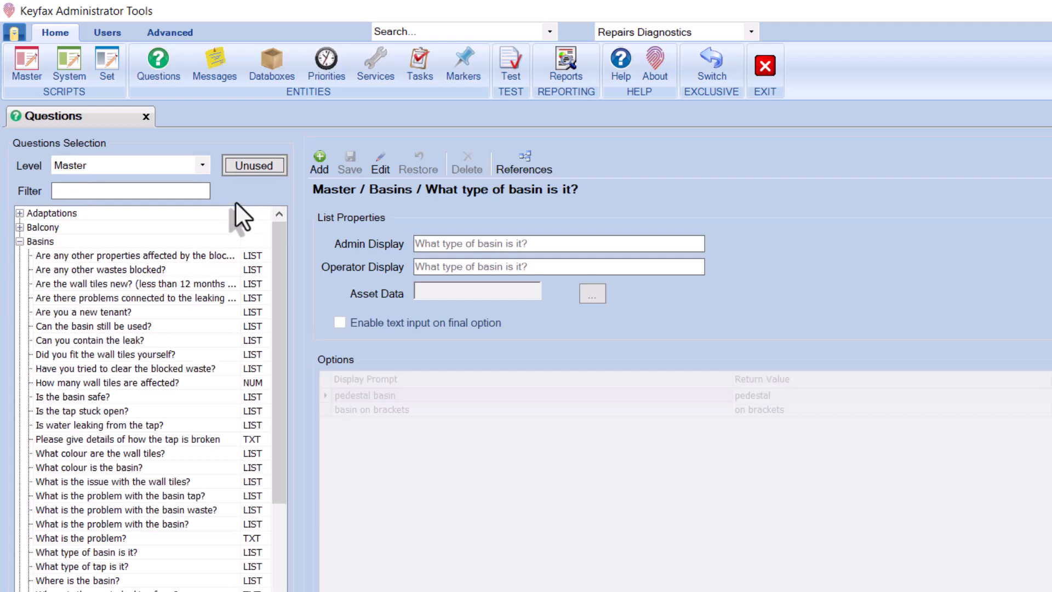
Show only unused questions, check the Basins and Electric lighting categories, then show all questions again
{"action": "left_click", "coordinate": [264, 162]}
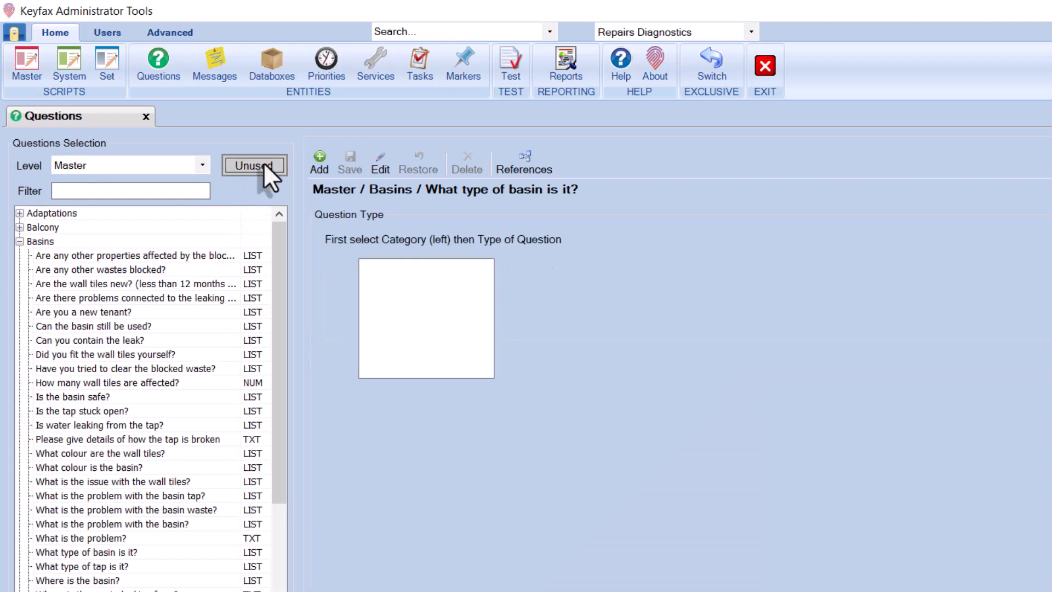
{"action": "left_click", "coordinate": [18, 242]}
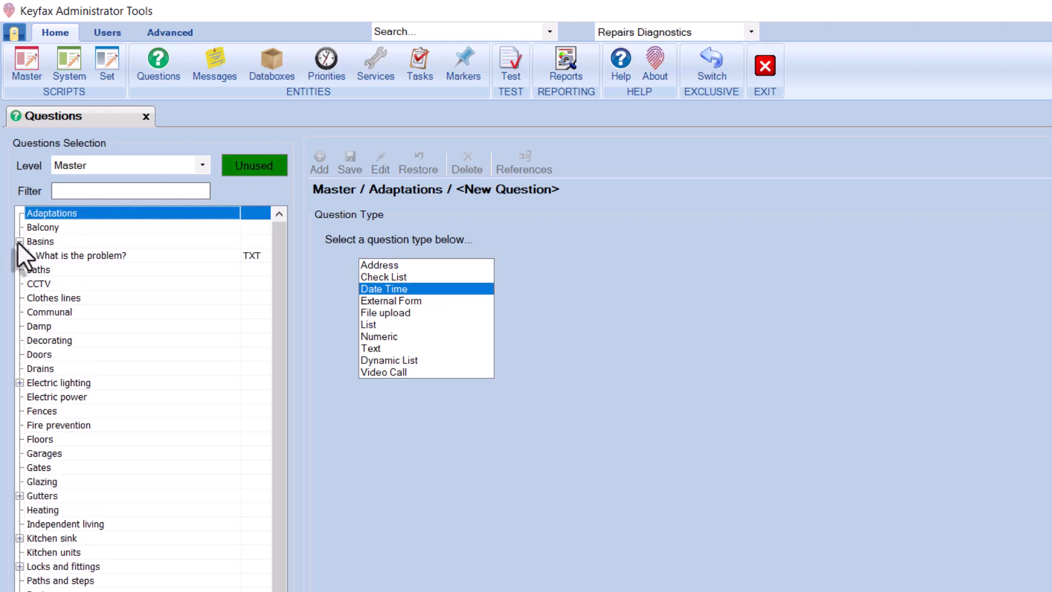
{"action": "left_click", "coordinate": [19, 241]}
{"action": "left_click", "coordinate": [19, 369]}
{"action": "left_click", "coordinate": [20, 368]}
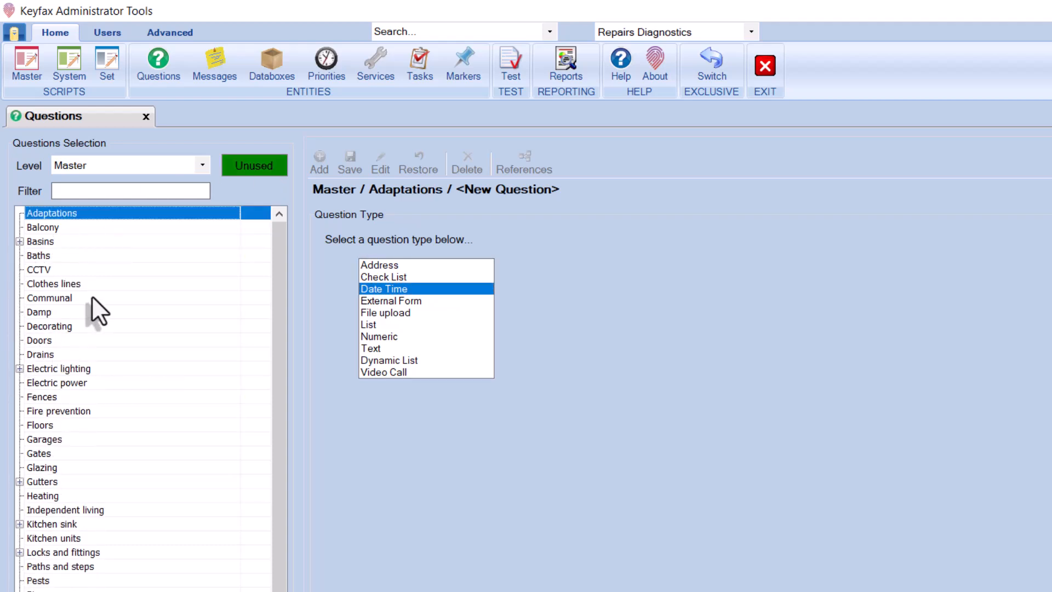
{"action": "left_click", "coordinate": [242, 163]}
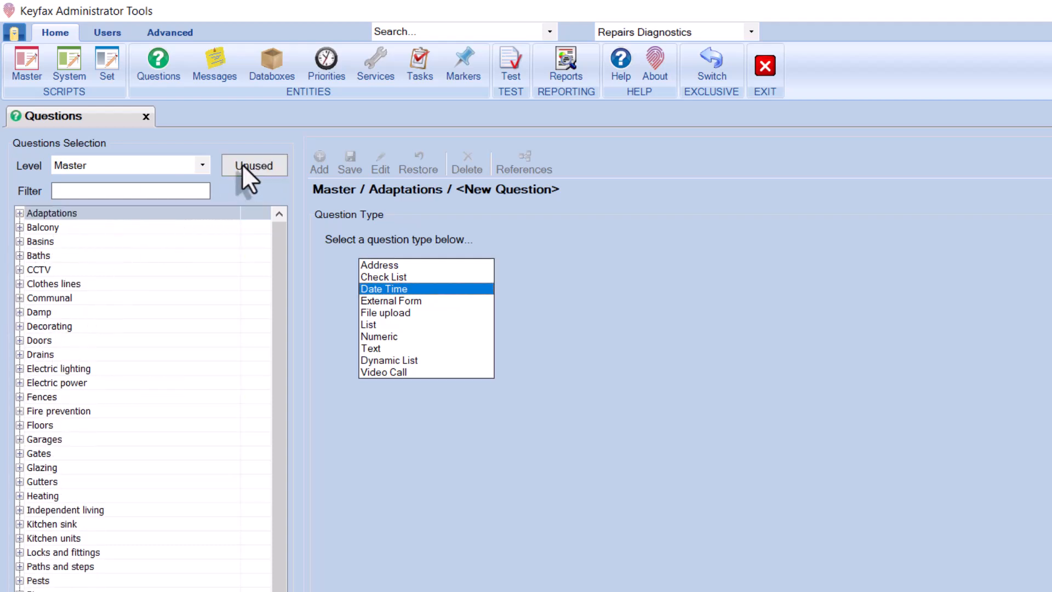
Open the 'Please provide more details' question under Adaptations
{"action": "left_click", "coordinate": [19, 227]}
{"action": "left_click", "coordinate": [57, 238]}
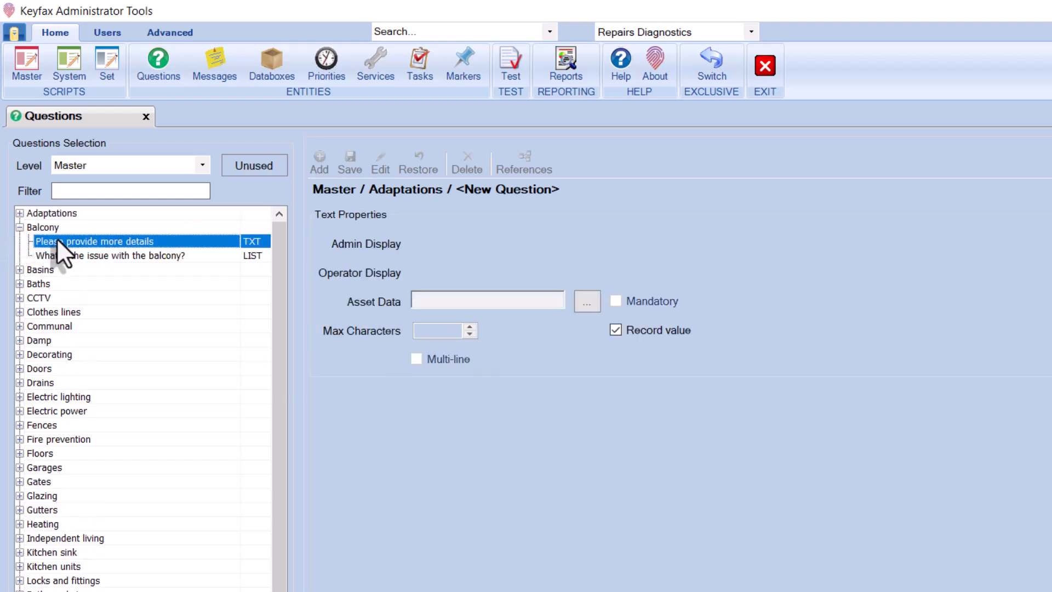
{"action": "left_click_drag", "start_coordinate": [57, 238], "coordinate": [60, 218]}
{"action": "left_click", "coordinate": [113, 242]}
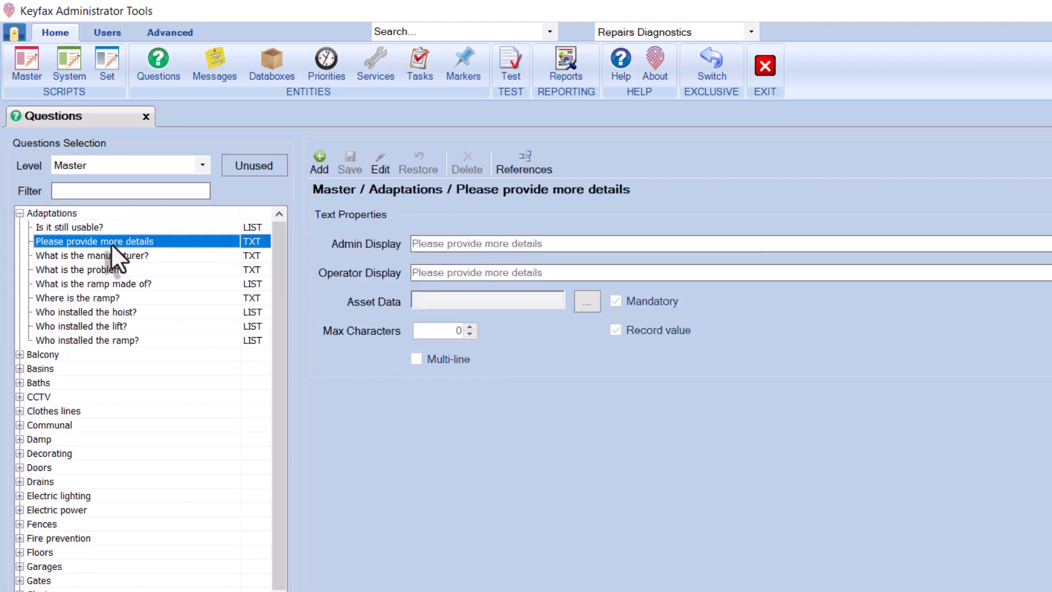
{"action": "left_click", "coordinate": [202, 166]}
Switch the question level from Master to System
{"action": "left_click", "coordinate": [166, 182]}
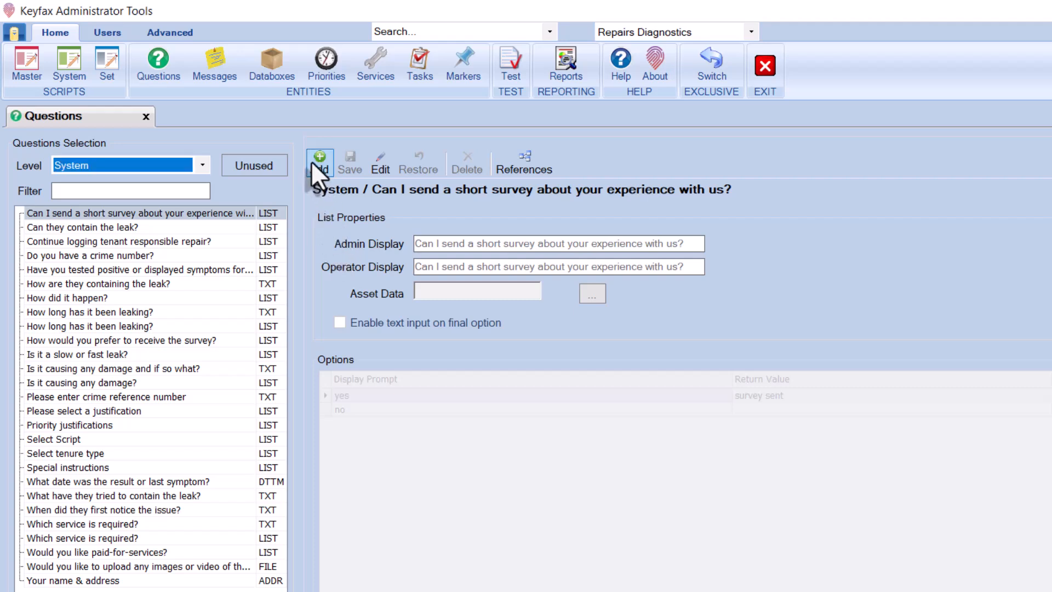
Add a Text question with admin and operator display 'What is the problem?' and save it
{"action": "left_click", "coordinate": [312, 161]}
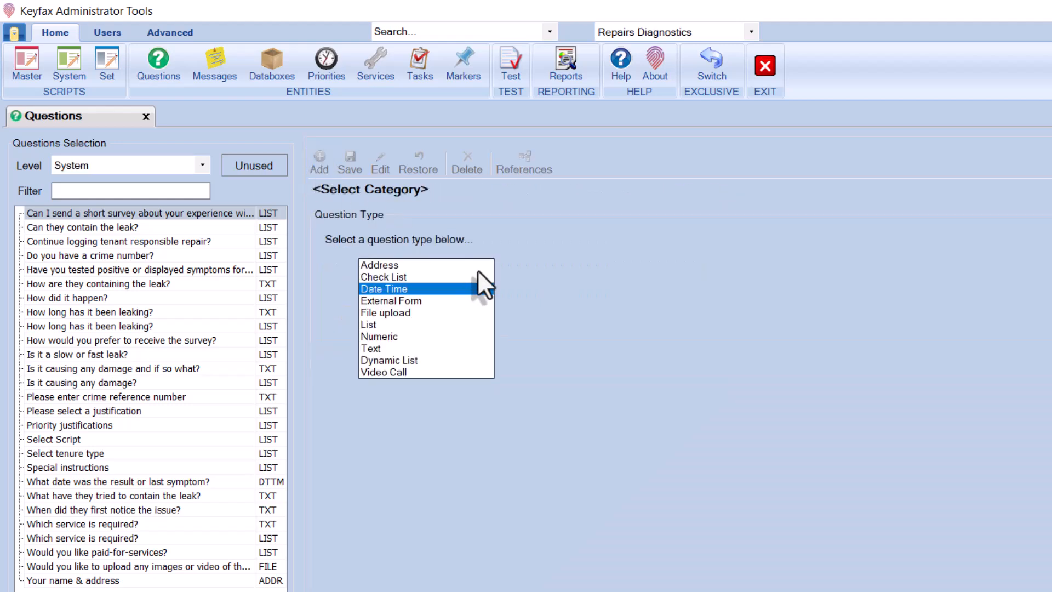
{"action": "left_click", "coordinate": [455, 347]}
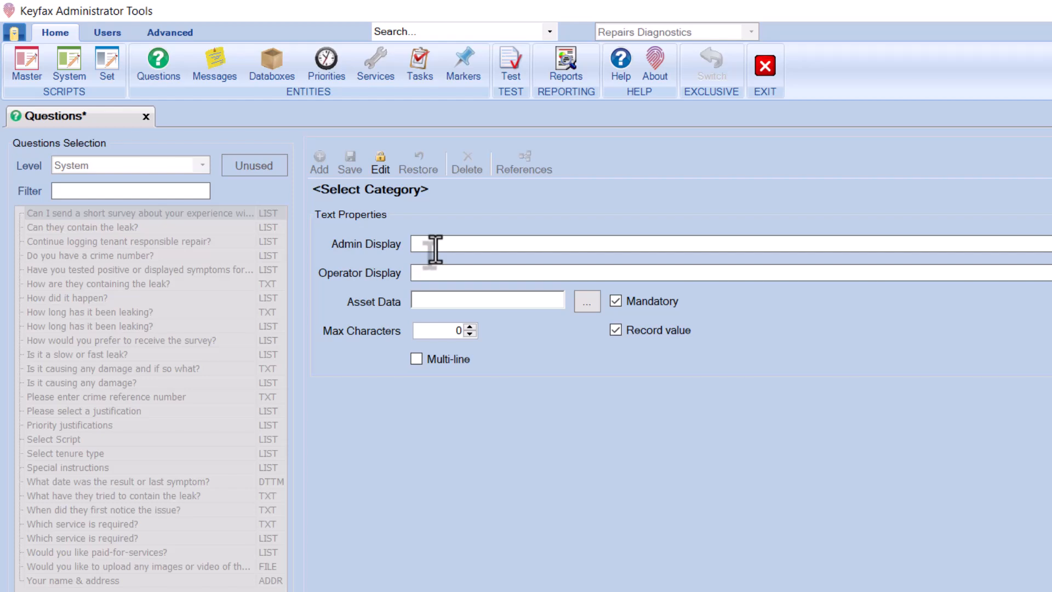
{"action": "left_click", "coordinate": [434, 246]}
{"action": "type", "text": "What is the problem?"}
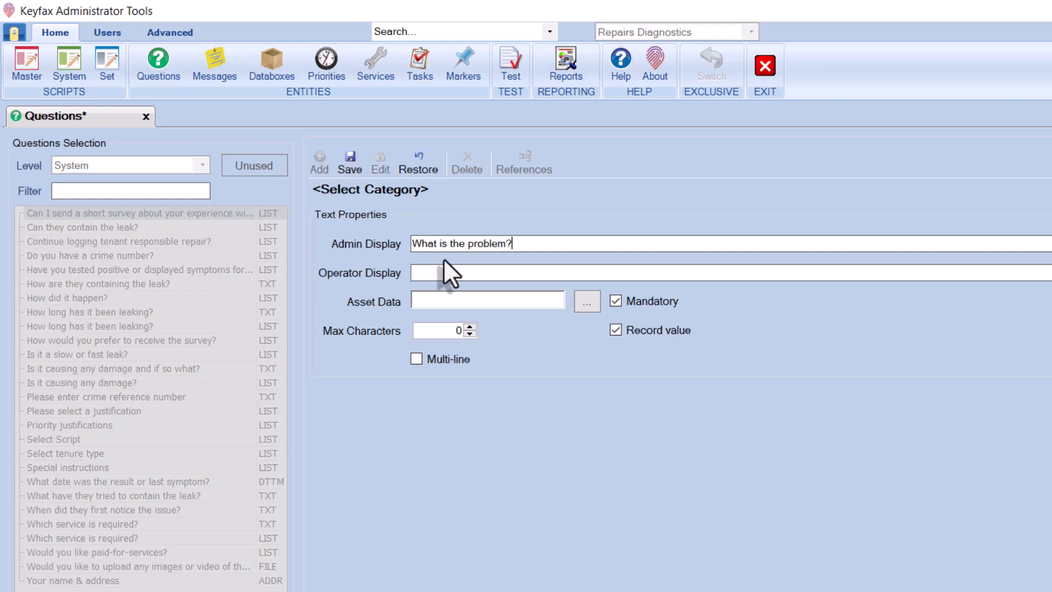
{"action": "left_click", "coordinate": [445, 273]}
{"action": "left_click", "coordinate": [350, 159]}
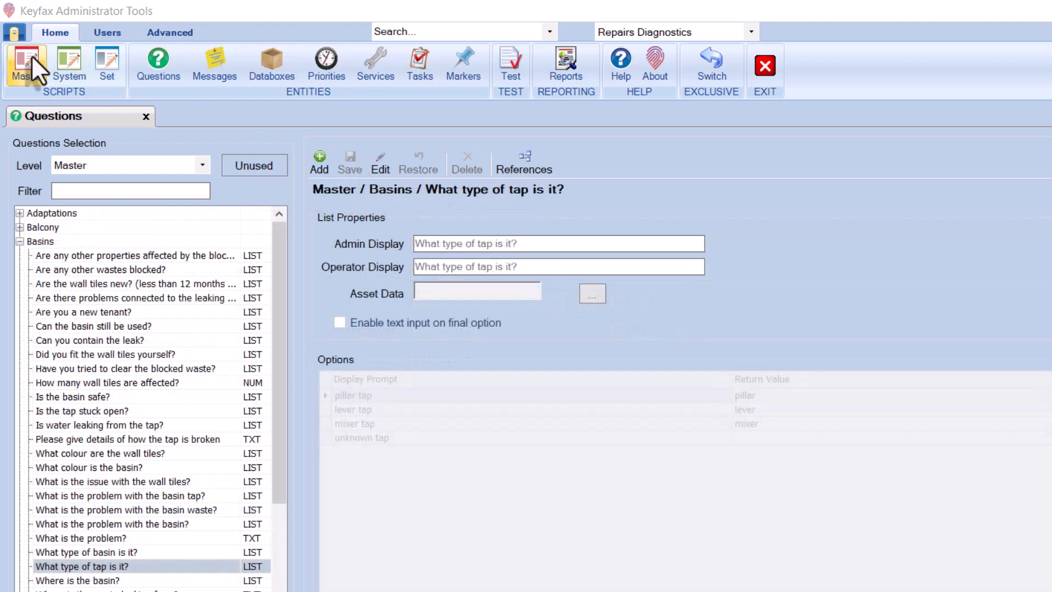
Open the 'Basin tap - loose' master script under Basins and view its 'What type of tap is it?' step
{"action": "left_click", "coordinate": [30, 67]}
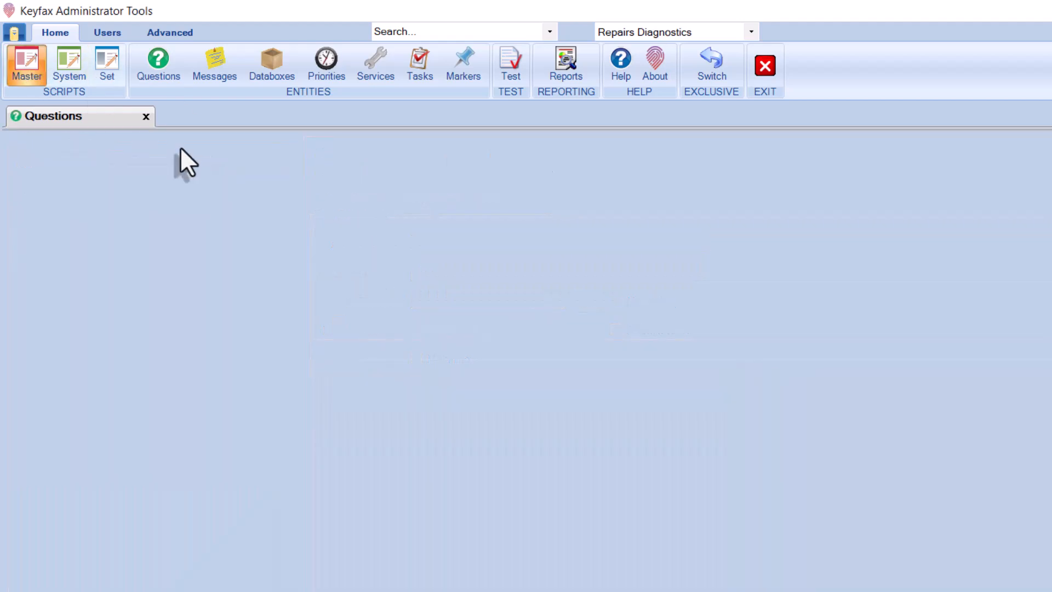
{"action": "left_click", "coordinate": [18, 186]}
{"action": "left_click", "coordinate": [89, 350]}
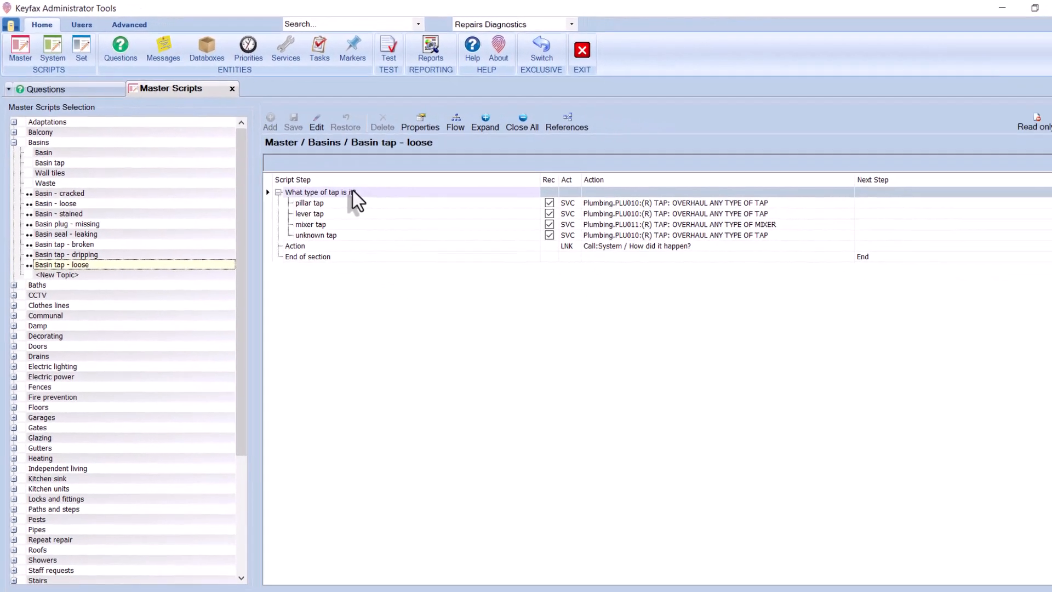
{"action": "double_click", "coordinate": [351, 192]}
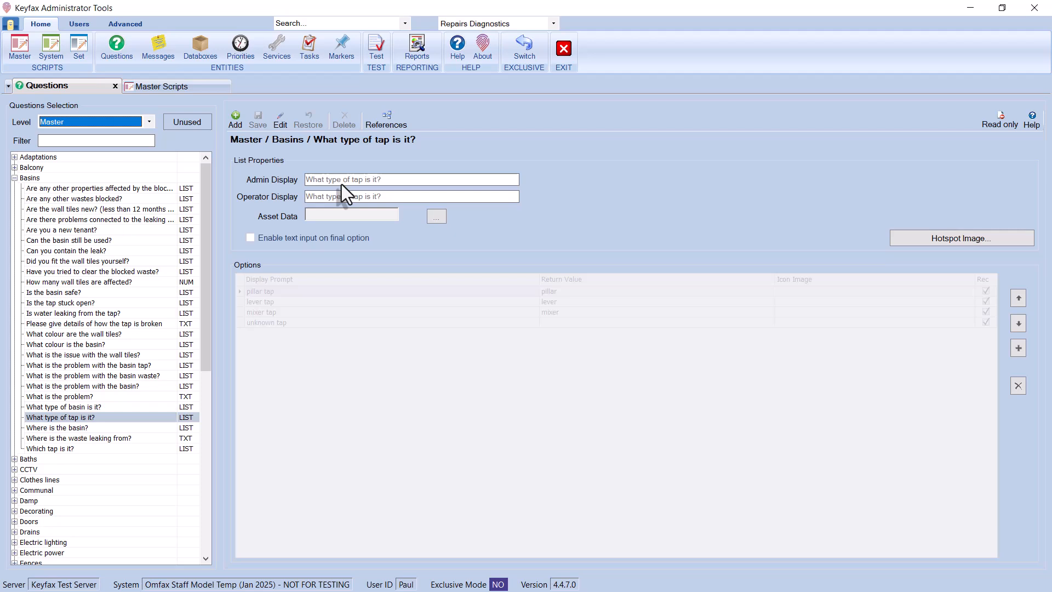
{"action": "left_click", "coordinate": [197, 86]}
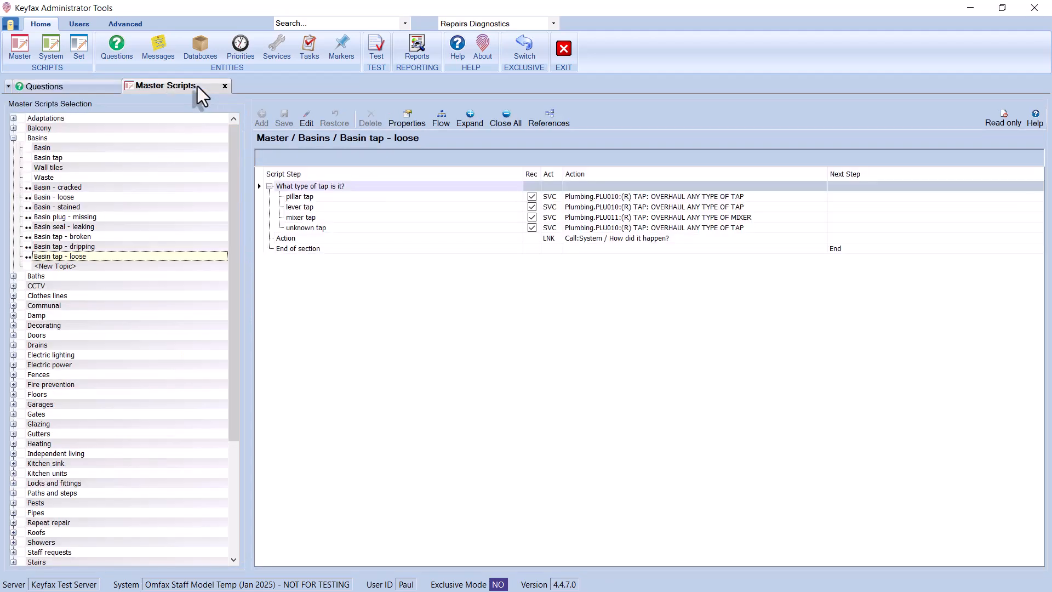
Give the tap-type question a new recorded 'Other' answer option and save it
{"action": "left_click", "coordinate": [306, 118]}
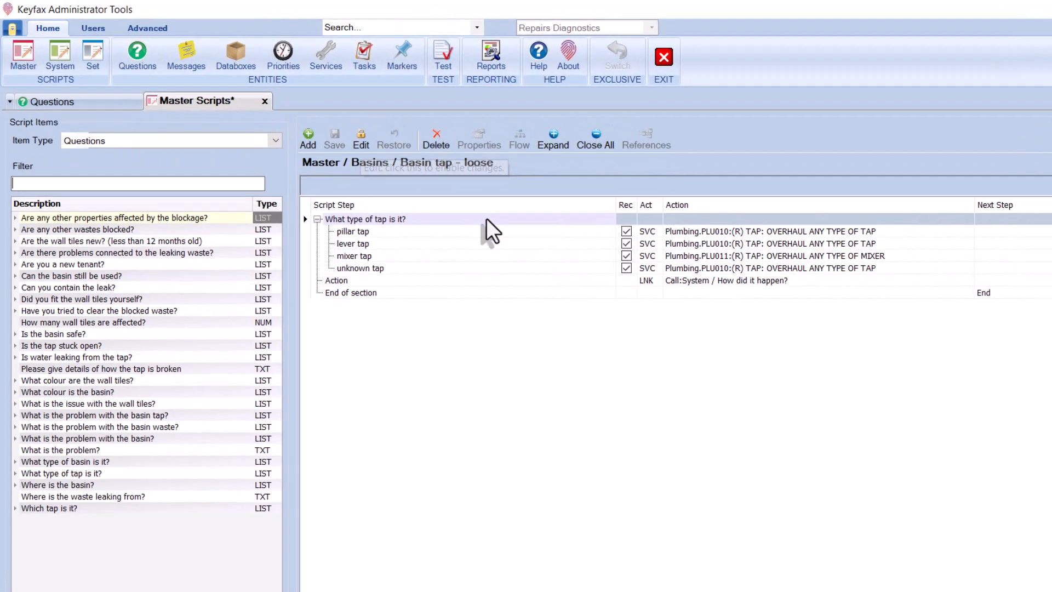
{"action": "right_click", "coordinate": [485, 218]}
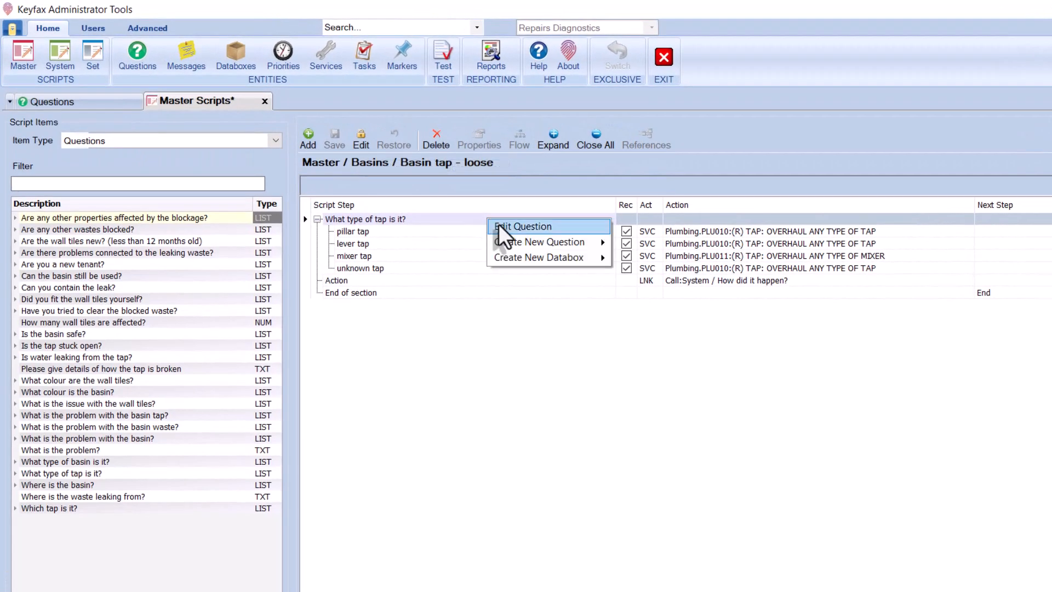
{"action": "left_click", "coordinate": [499, 224]}
{"action": "double_click", "coordinate": [498, 225]}
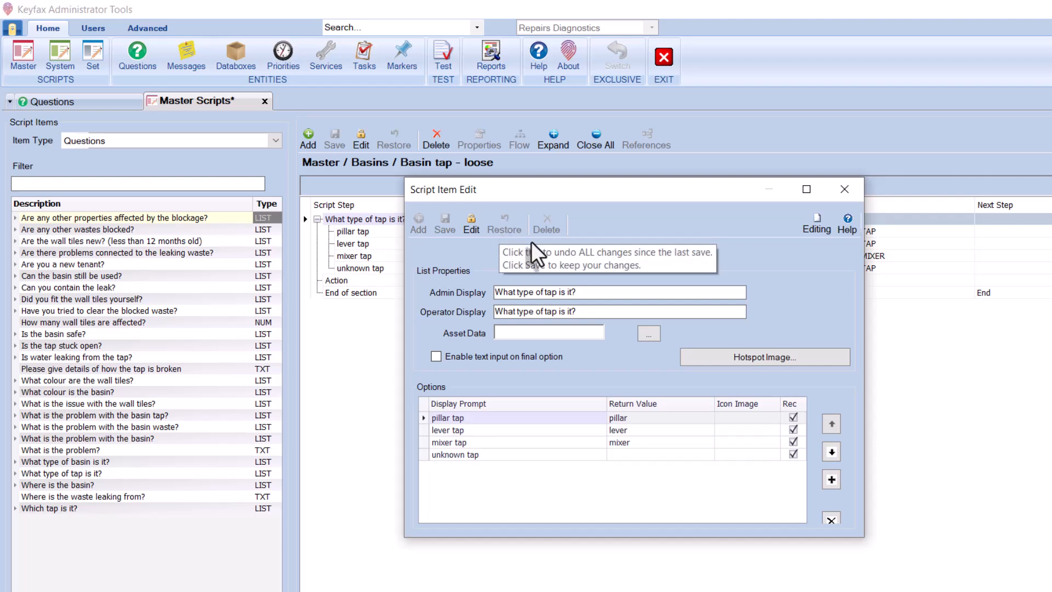
{"action": "left_click", "coordinate": [831, 479]}
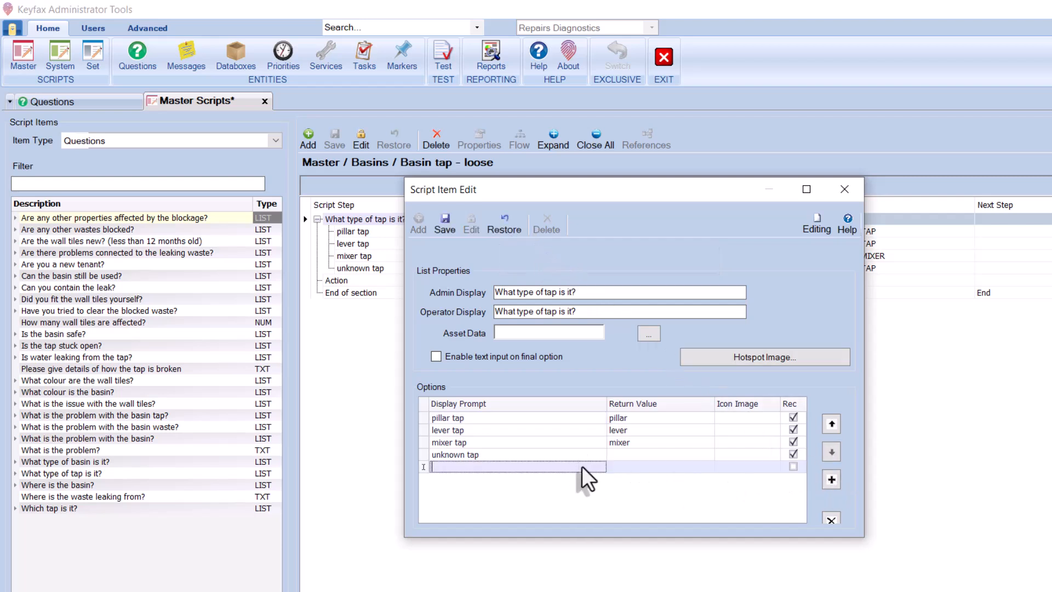
{"action": "type", "text": "Other"}
{"action": "left_click", "coordinate": [792, 467]}
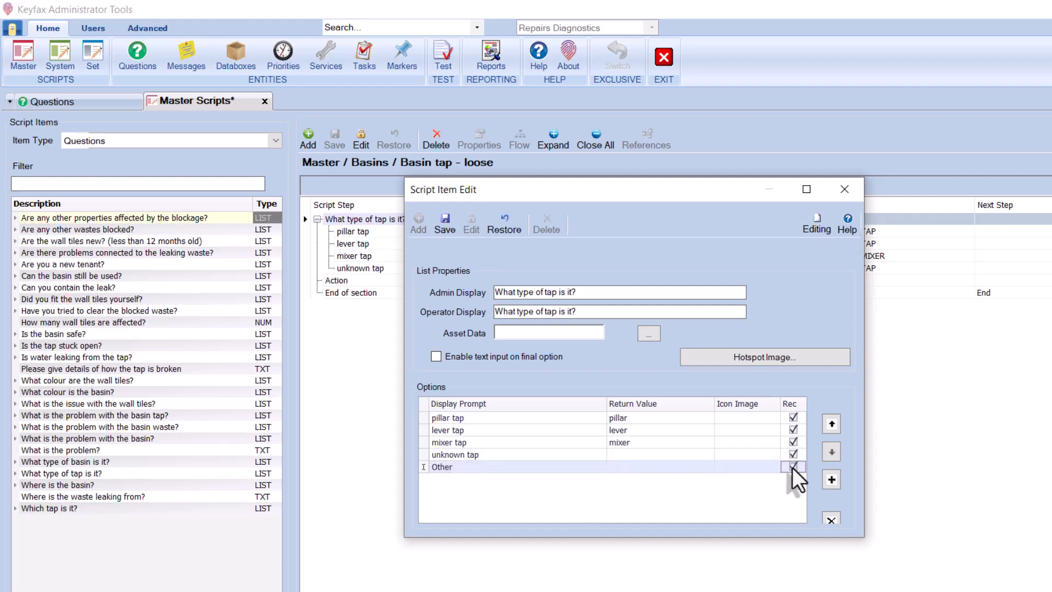
{"action": "left_click", "coordinate": [454, 229]}
Add a 'Provide more details' text question after the tap question and save the script
{"action": "right_click", "coordinate": [377, 217]}
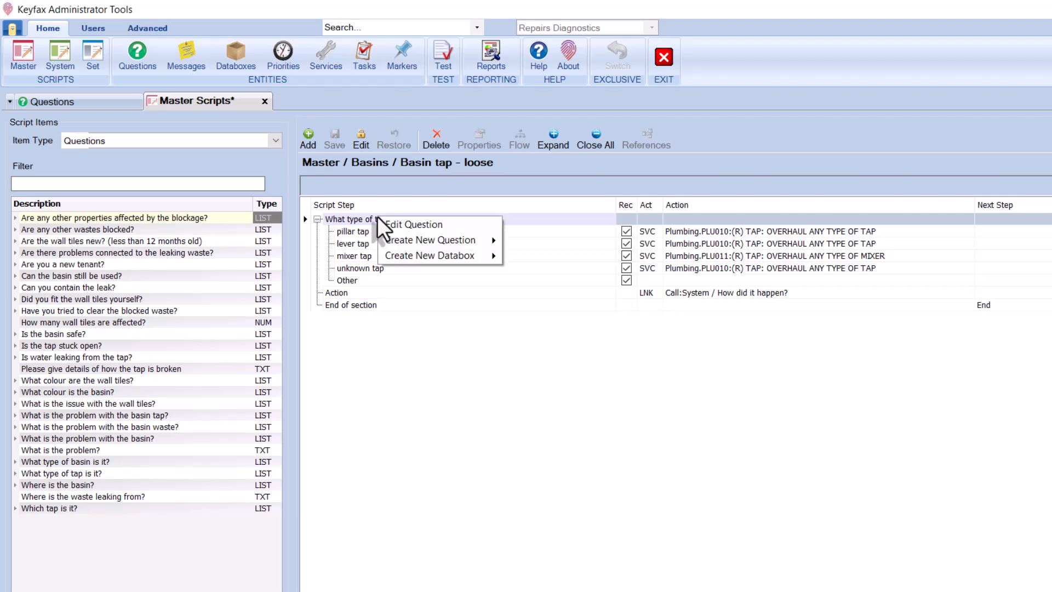
{"action": "mouse_move", "coordinate": [462, 234]}
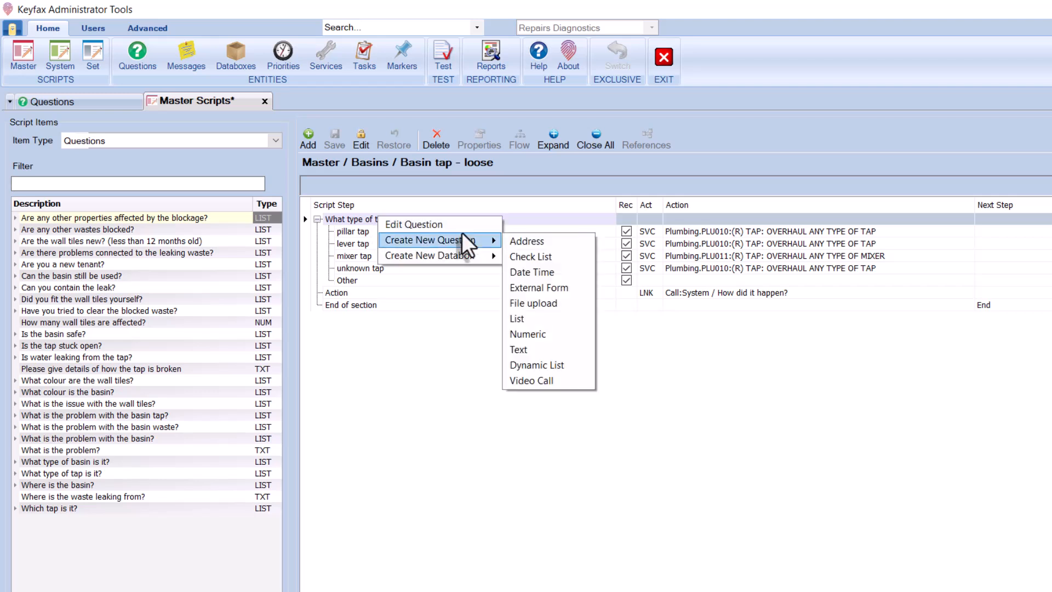
{"action": "left_click", "coordinate": [549, 350]}
{"action": "type", "text": "Provide more details"}
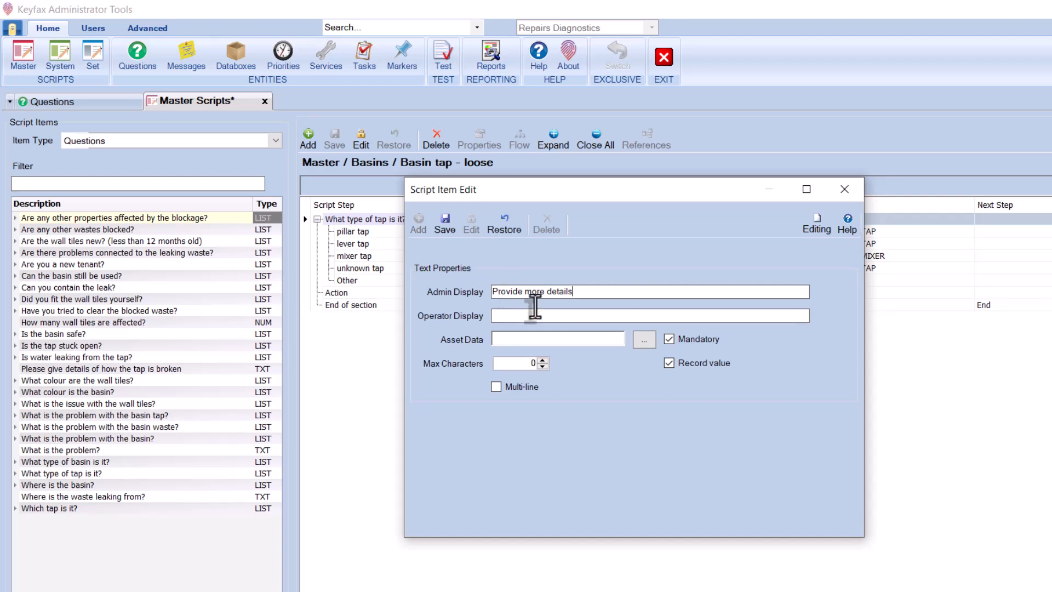
{"action": "left_click", "coordinate": [445, 223]}
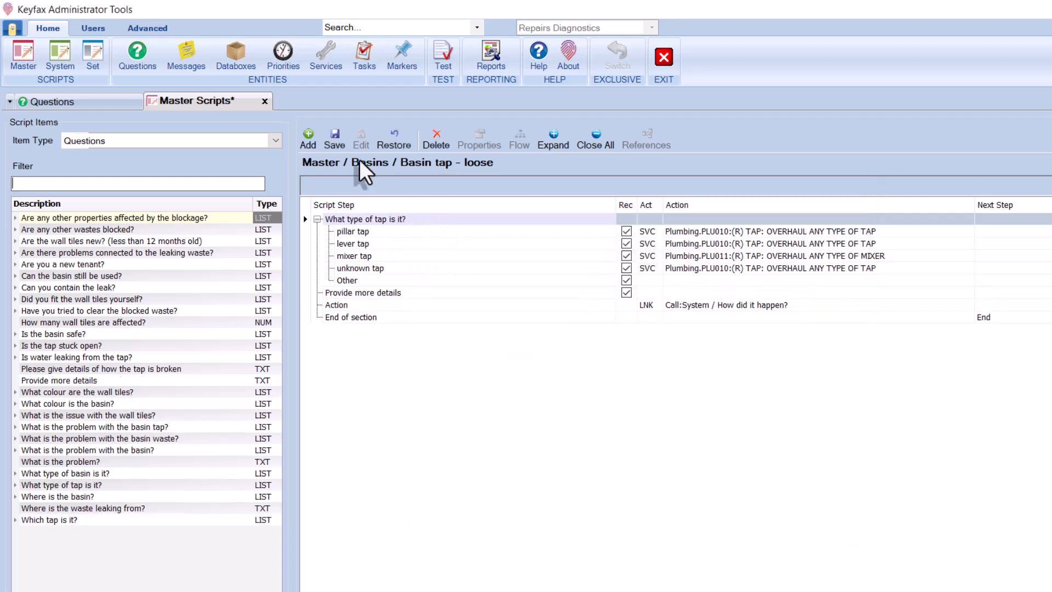
{"action": "left_click", "coordinate": [333, 140]}
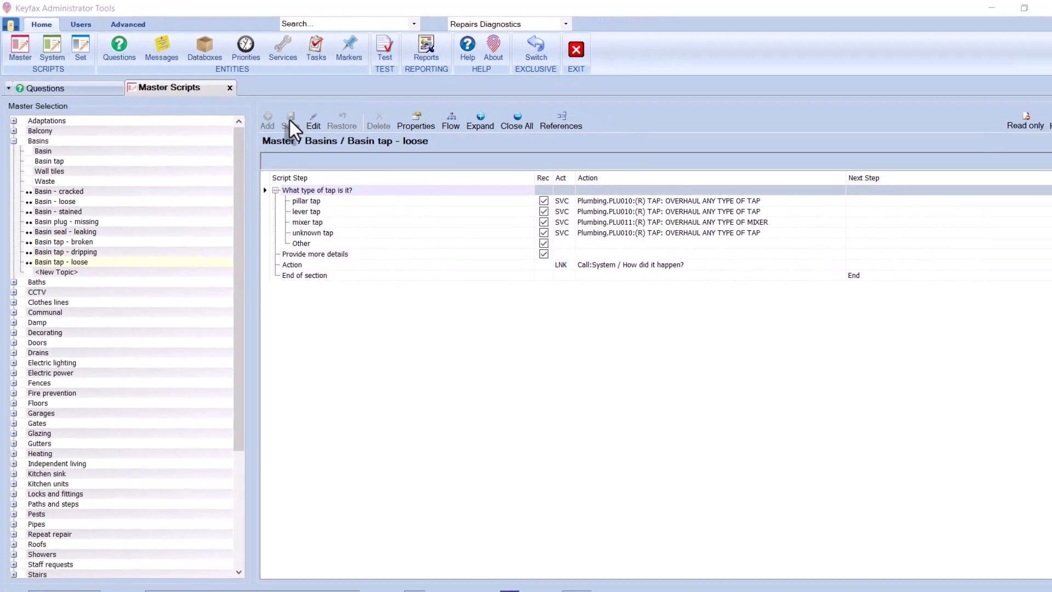
Take exclusive mode, attempt deleting 'Provide more details', then reopen Basin tap - loose for editing
{"action": "left_click", "coordinate": [530, 51]}
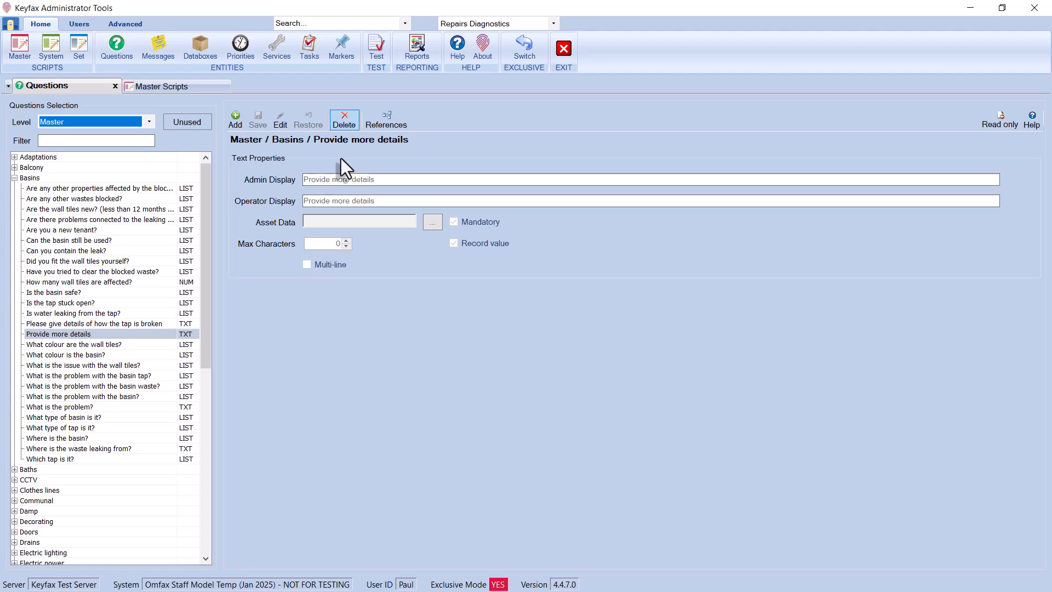
{"action": "left_click", "coordinate": [350, 119]}
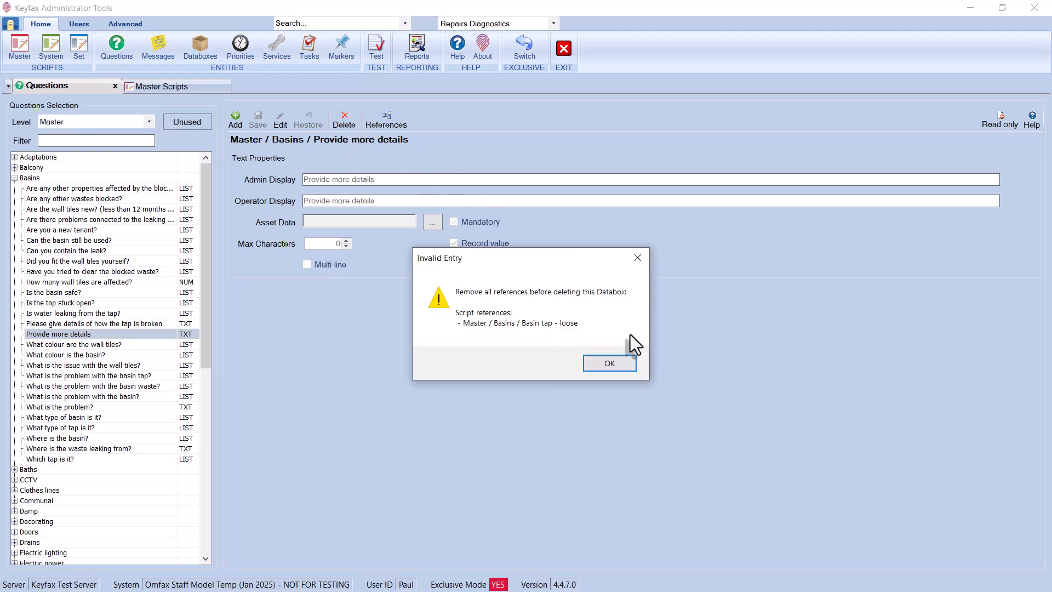
{"action": "left_click", "coordinate": [612, 364]}
{"action": "left_click", "coordinate": [215, 88]}
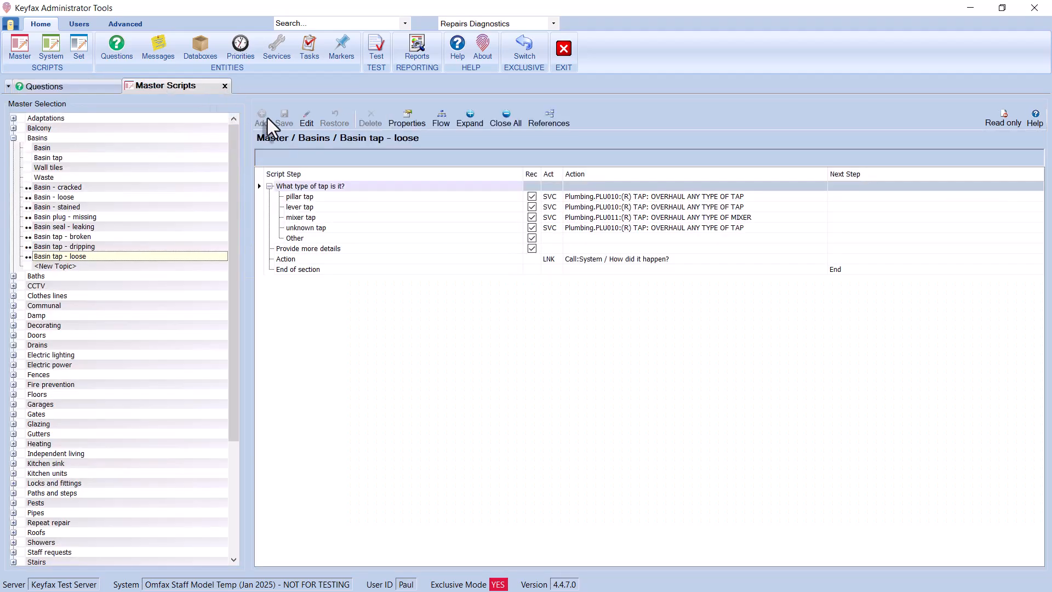
{"action": "left_click", "coordinate": [305, 120]}
Remove the 'Provide more details' step from Basin tap - loose and save the script
{"action": "left_click", "coordinate": [297, 249]}
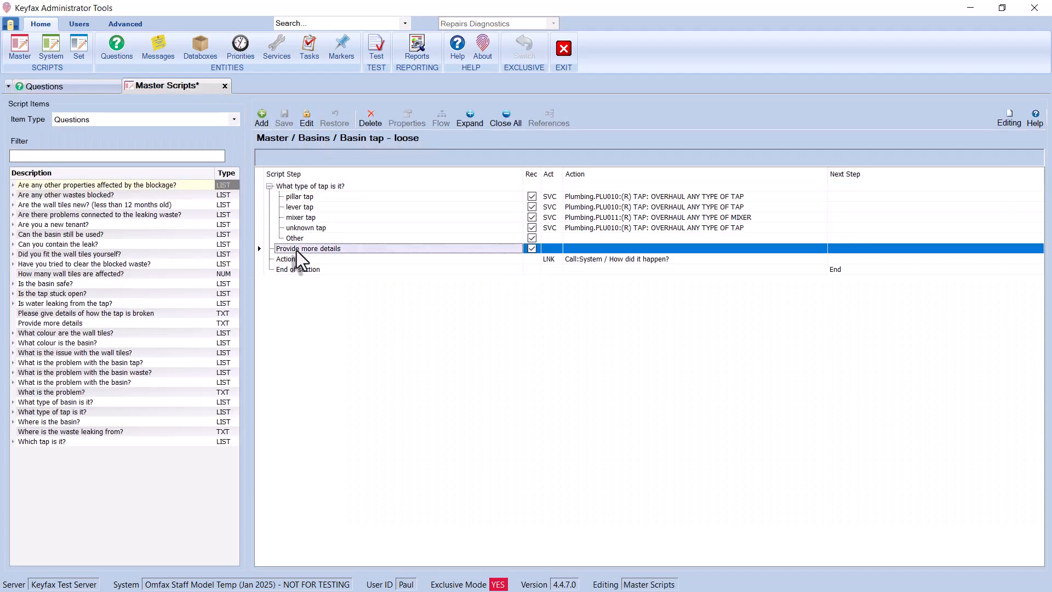
{"action": "left_click", "coordinate": [374, 115]}
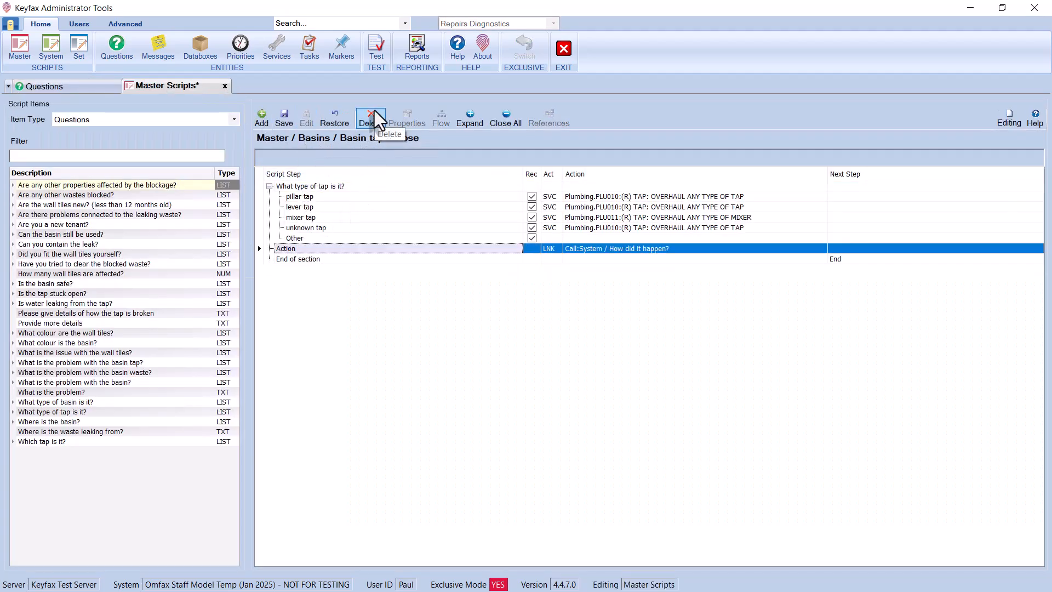
{"action": "left_click", "coordinate": [284, 116]}
Filter the questions list by 'provi' and delete the 'Provide more details' question
{"action": "left_click", "coordinate": [73, 87]}
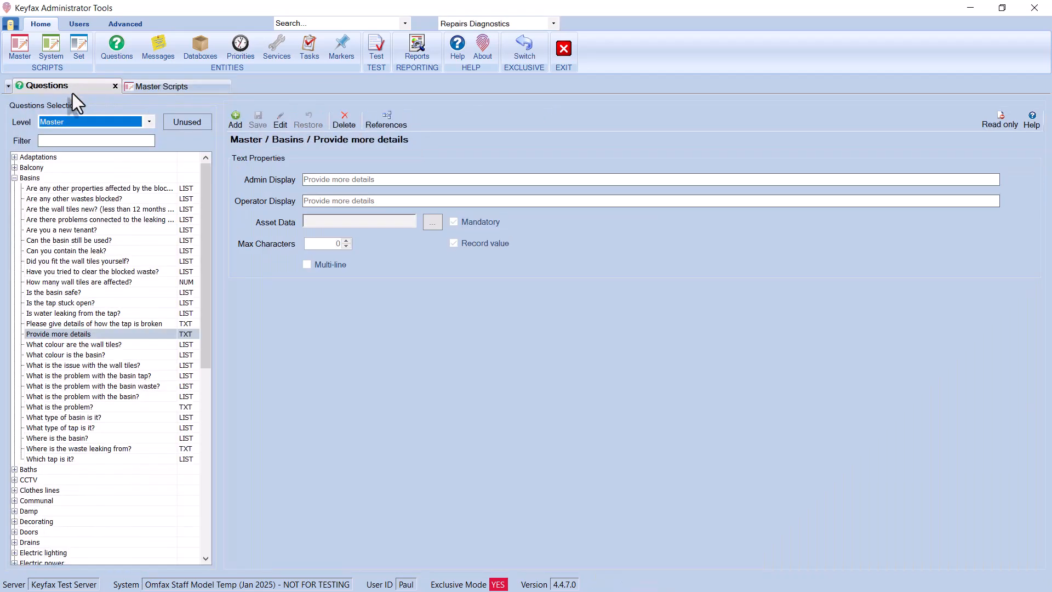
{"action": "left_click", "coordinate": [63, 142]}
{"action": "type", "text": "provi"}
{"action": "left_click", "coordinate": [89, 190]}
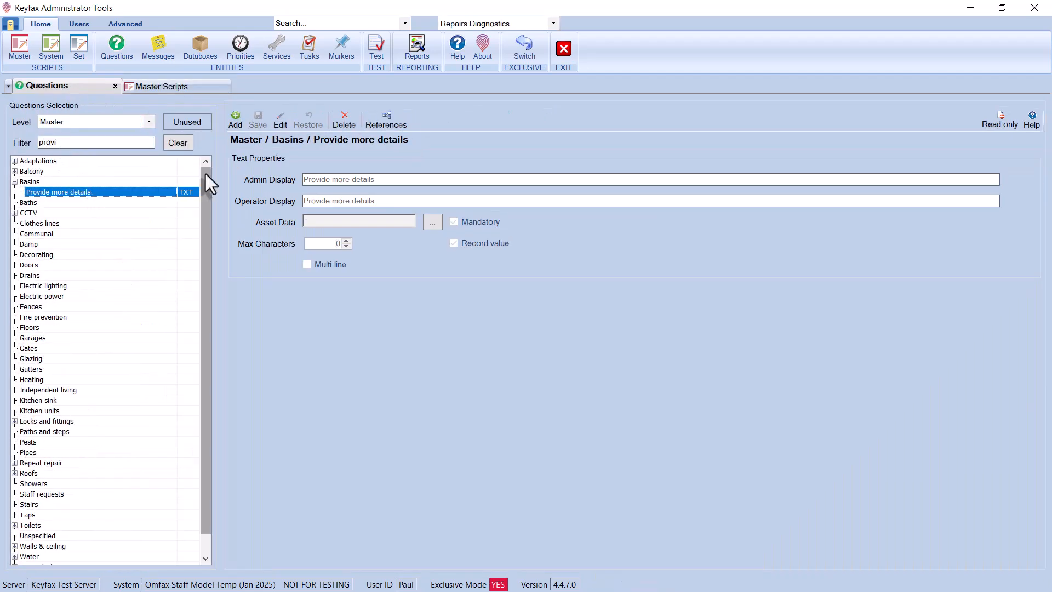
{"action": "left_click", "coordinate": [338, 122]}
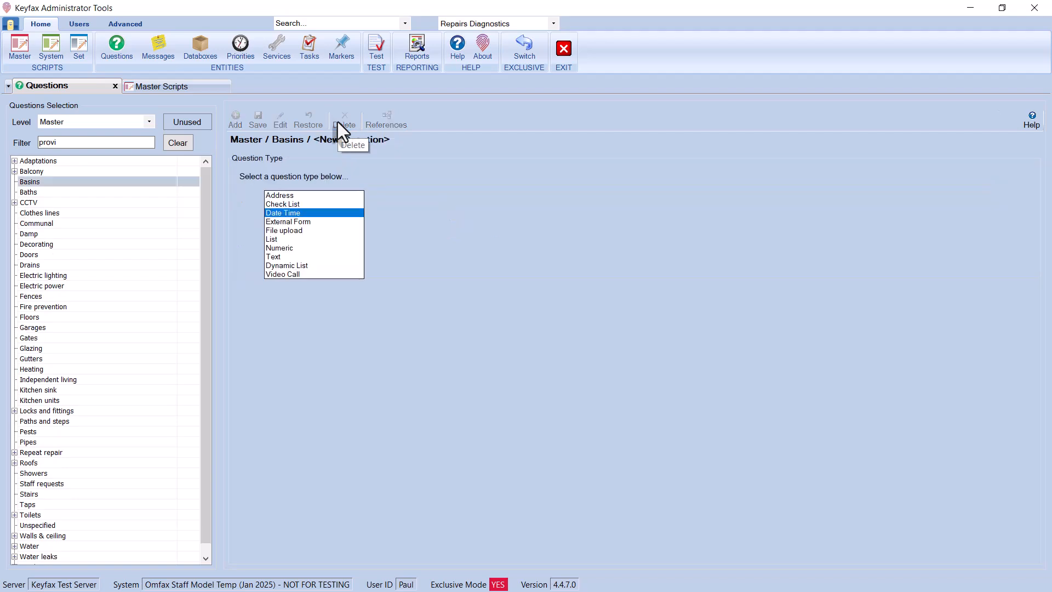